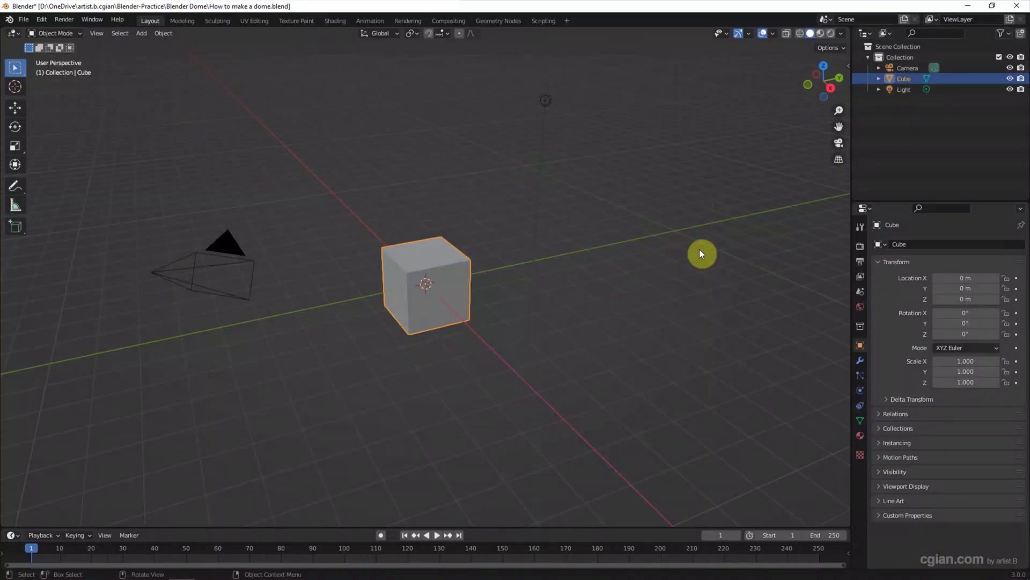
Box-select the default camera, cube and light and delete all three
left_click_drag(600, 73, 98, 417)
key("Delete")
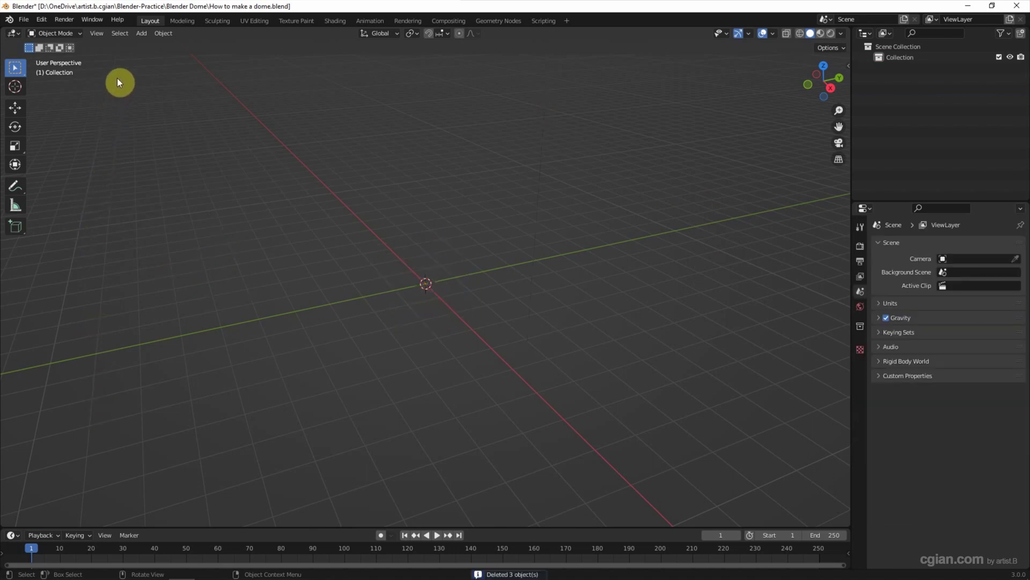
Add a UV sphere and turn on the Wireframe viewport overlay
left_click(141, 34)
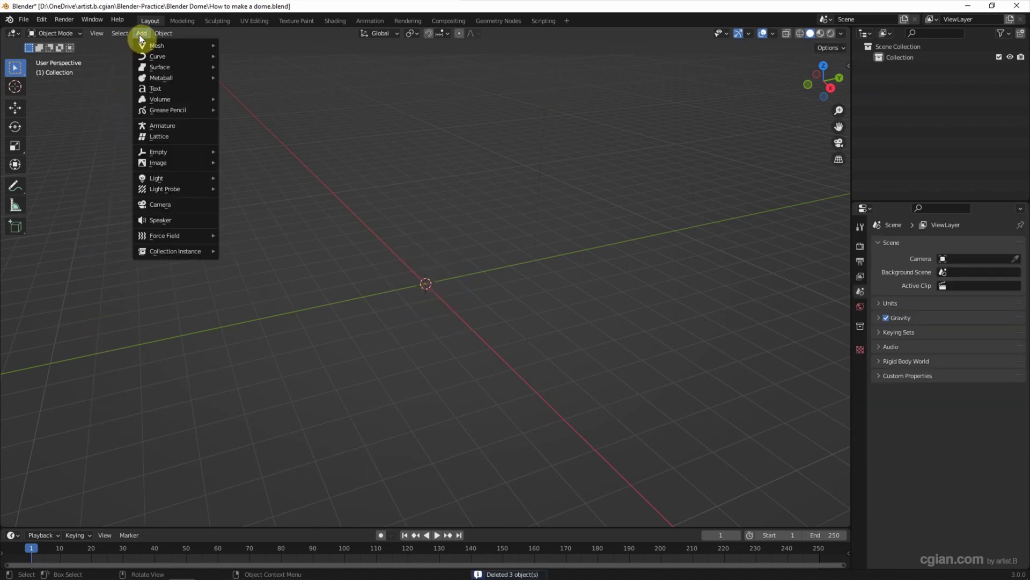
mouse_move(148, 45)
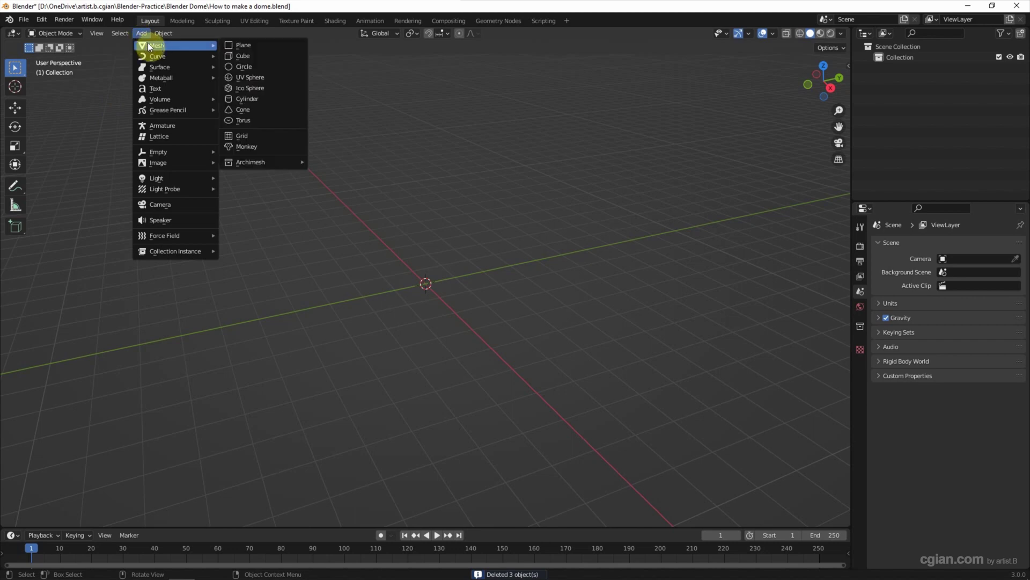
left_click(267, 77)
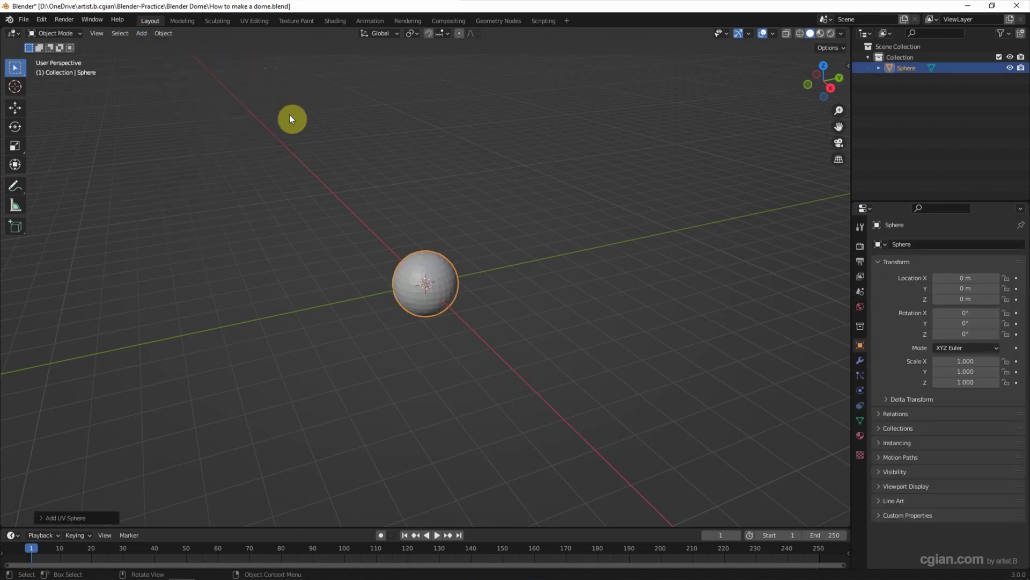
scroll(434, 279, "up", 8)
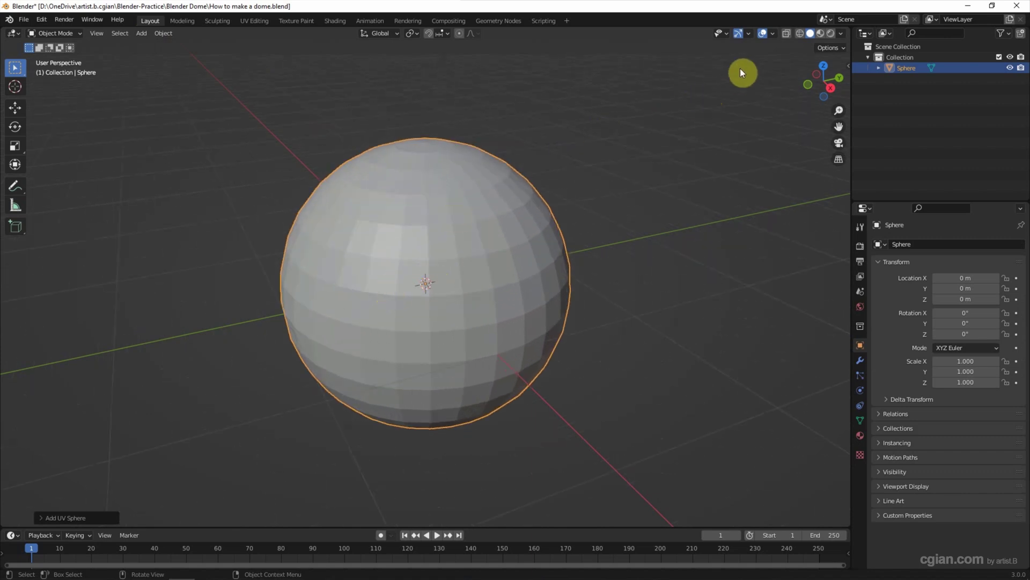
left_click(772, 35)
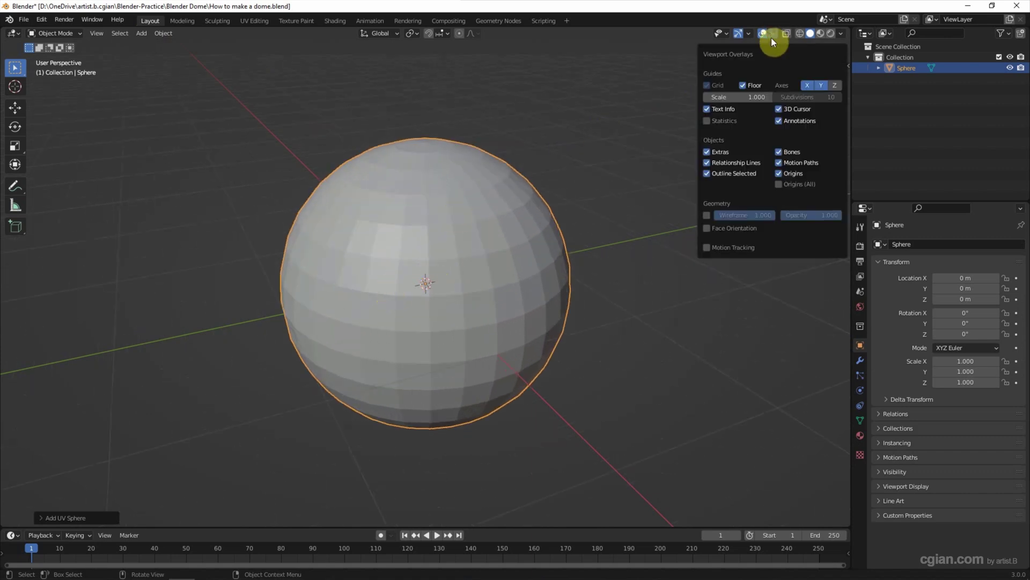
left_click(707, 214)
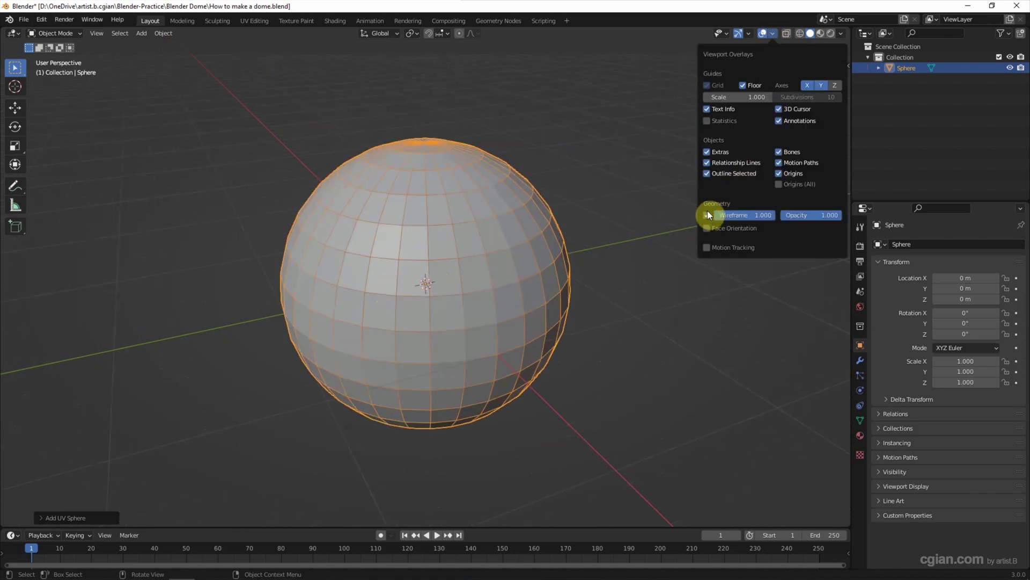
Set the UV sphere to 22 segments and 16 rings
left_click(41, 518)
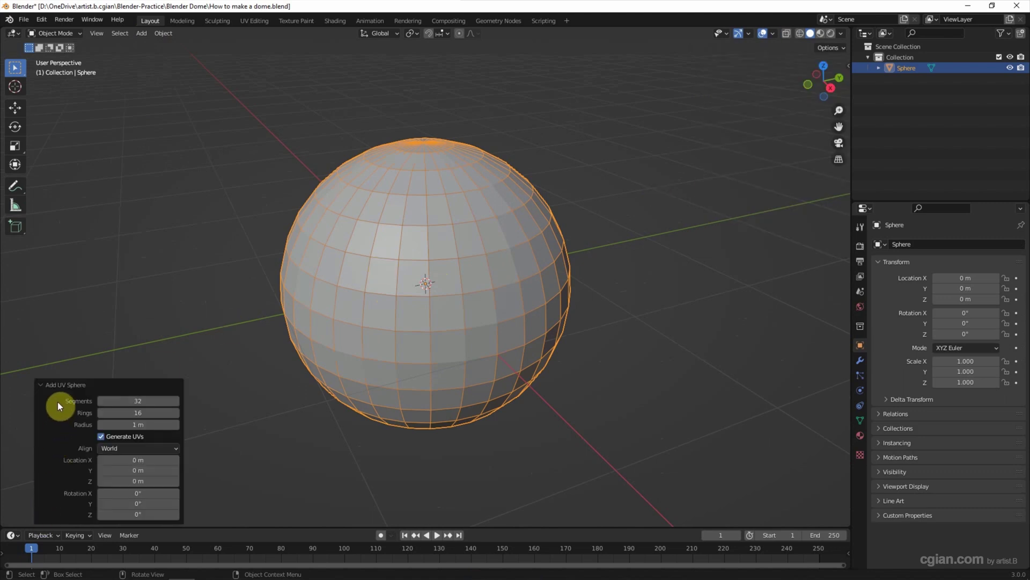
left_click_drag(122, 403, 127, 402)
left_click(127, 402)
type("22")
key("Return")
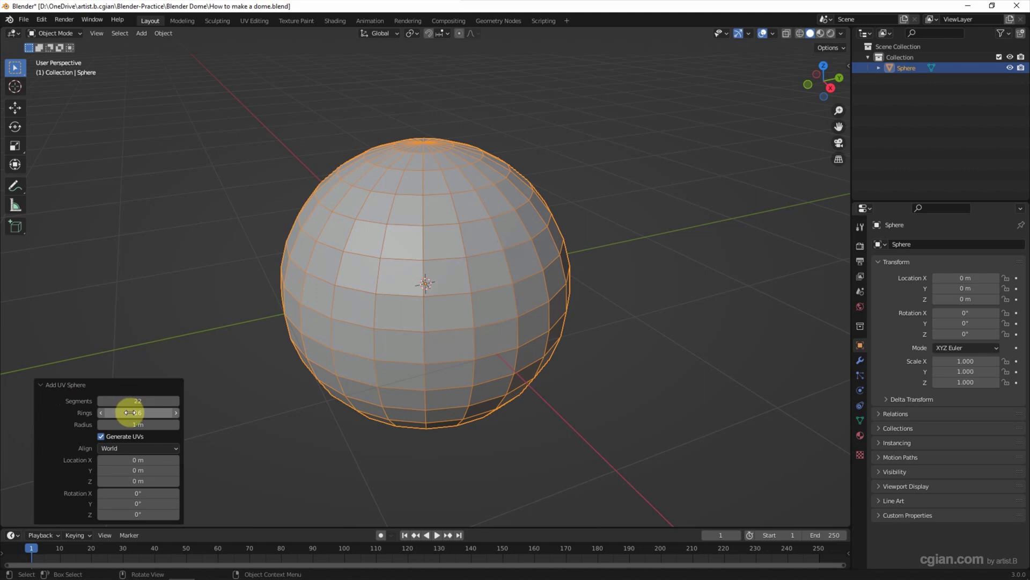
left_click_drag(130, 412, 131, 412)
left_click(131, 412)
type("1")
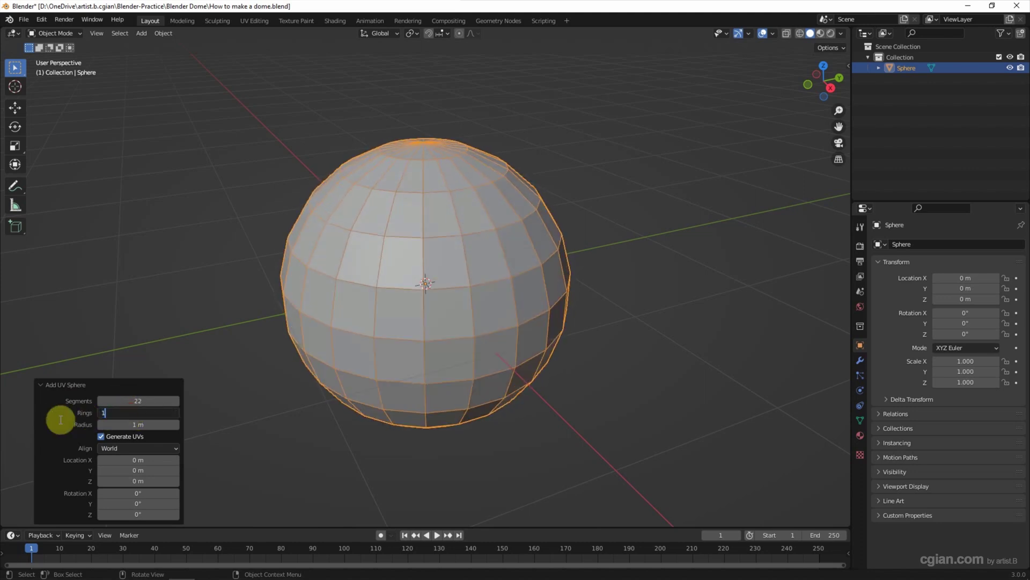
type("6")
key("Return")
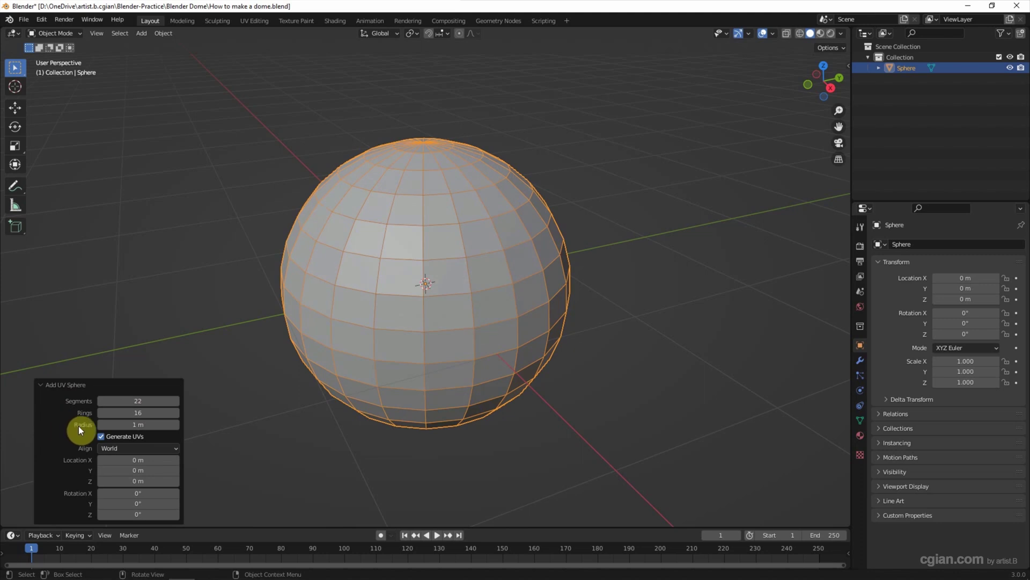
left_click(265, 429)
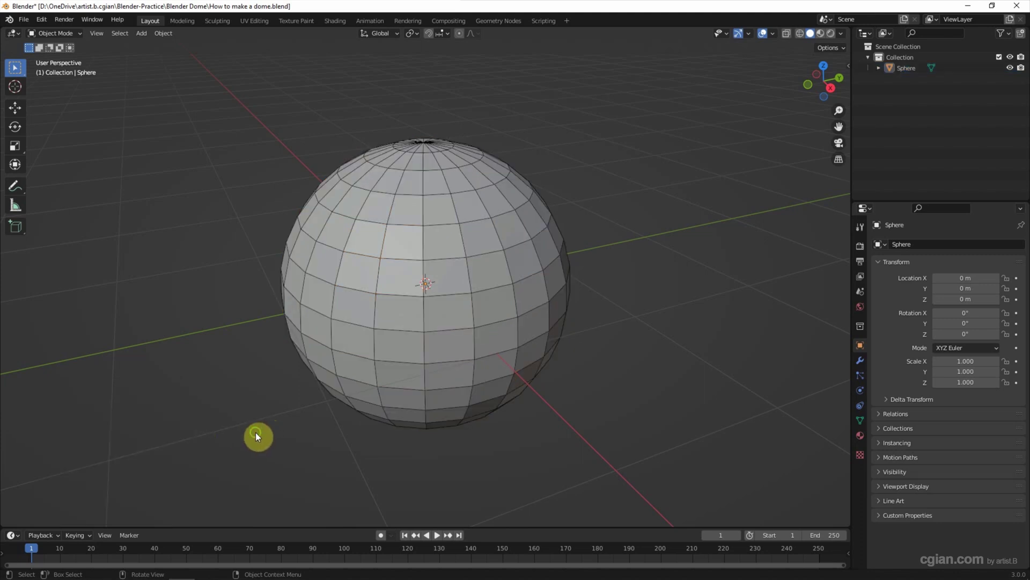
In front view with X-Ray on, enter Edit Mode on the sphere in face select
middle_click_drag(256, 433, 273, 421)
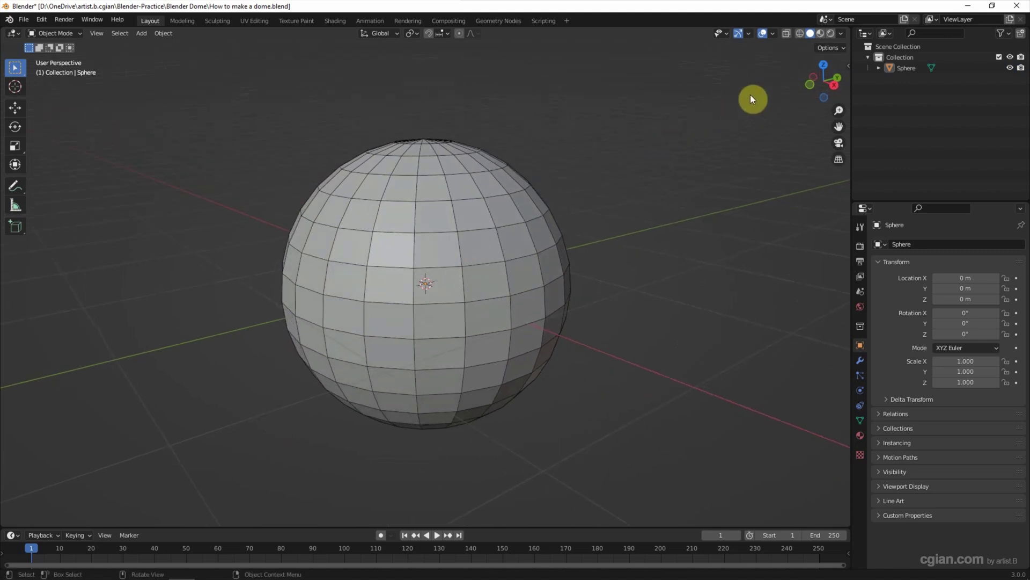
left_click(808, 85)
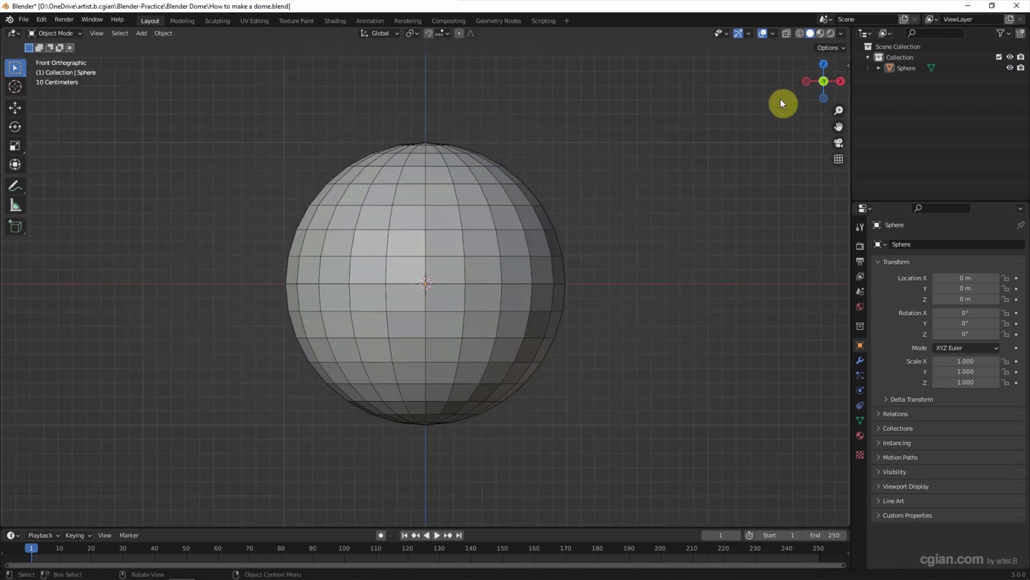
left_click(786, 34)
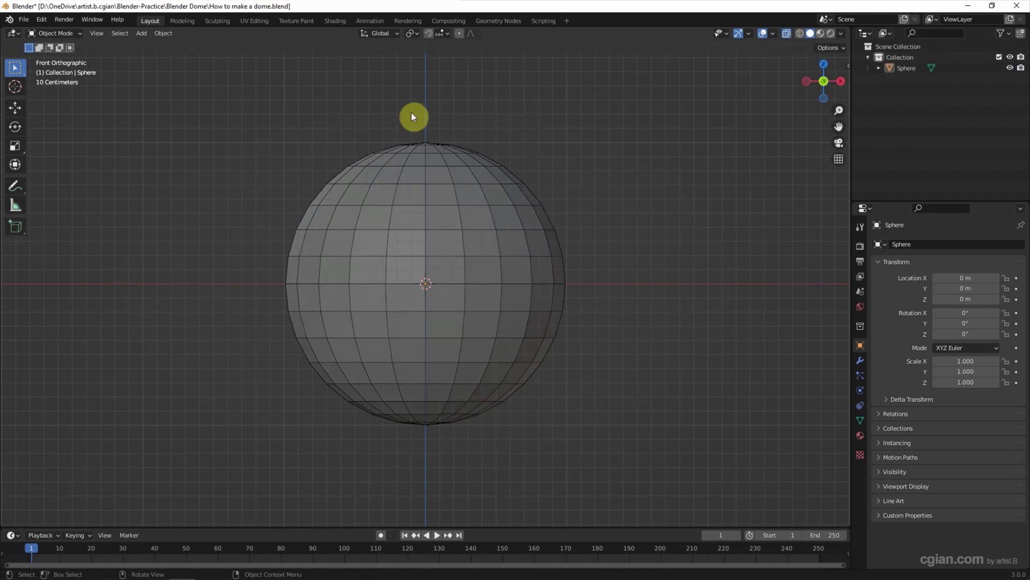
left_click(397, 229)
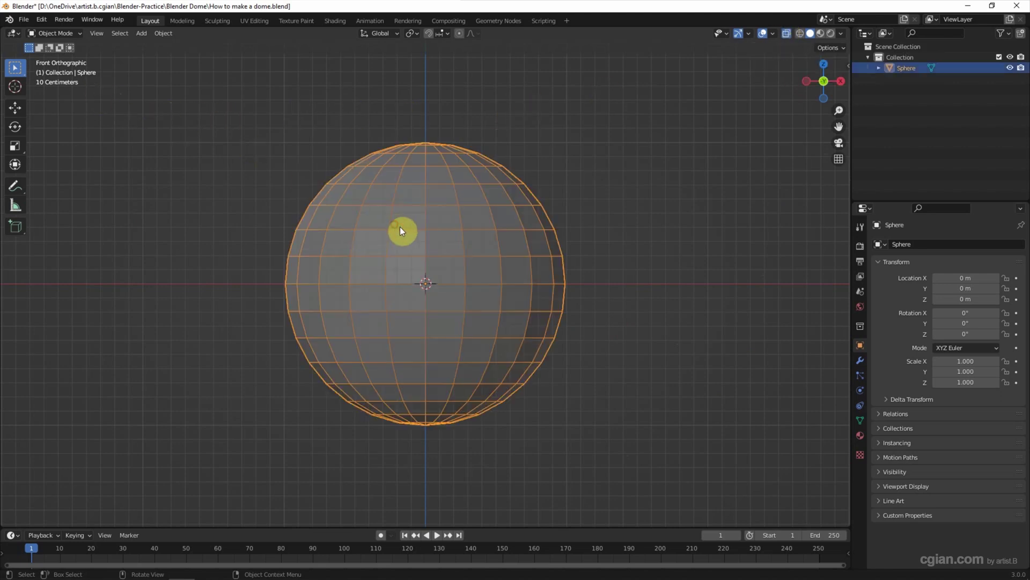
left_click(62, 31)
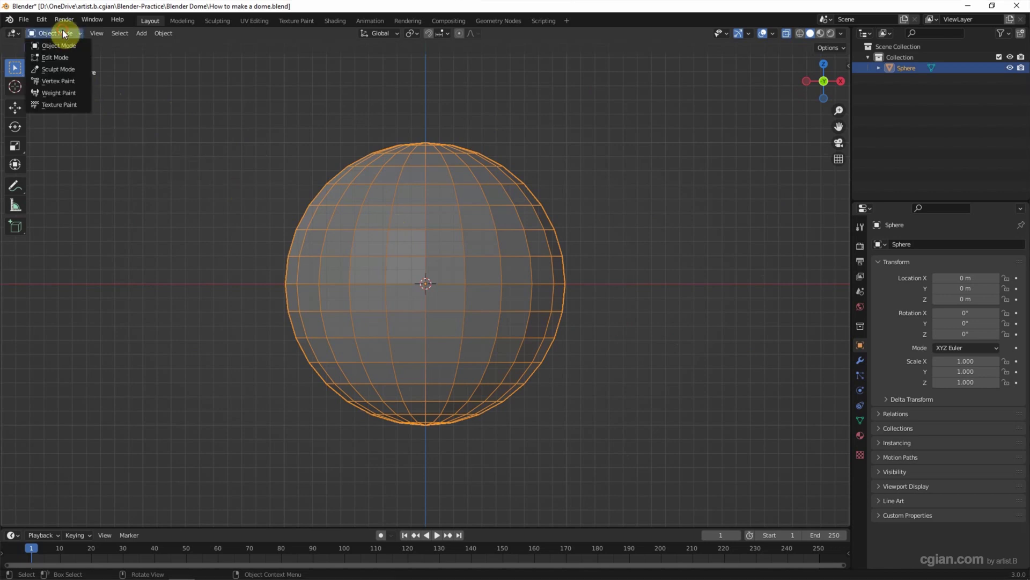
left_click(60, 59)
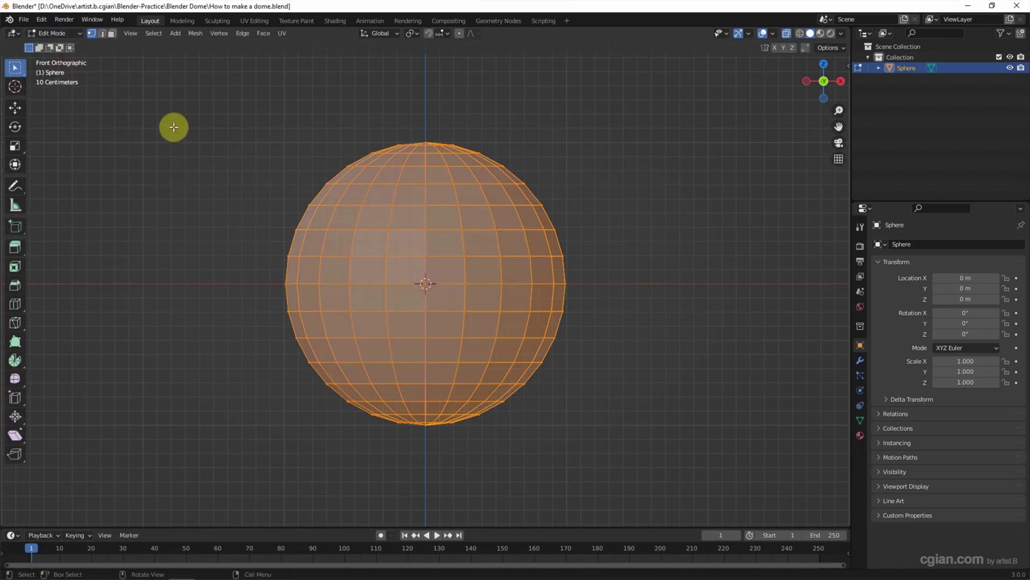
left_click(111, 33)
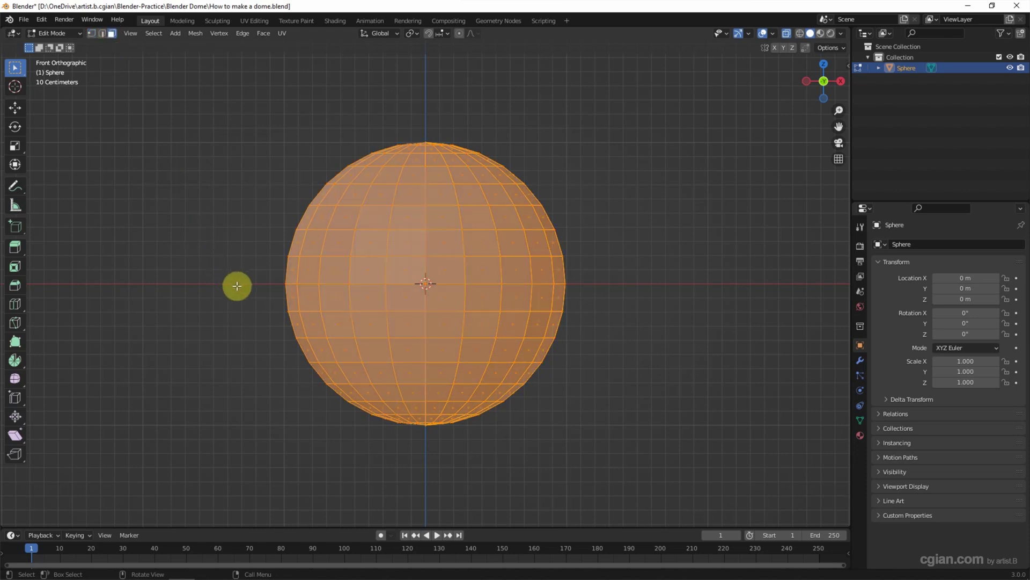
Delete the sphere's lower-half faces and return to Object Mode
left_click_drag(239, 288, 647, 462)
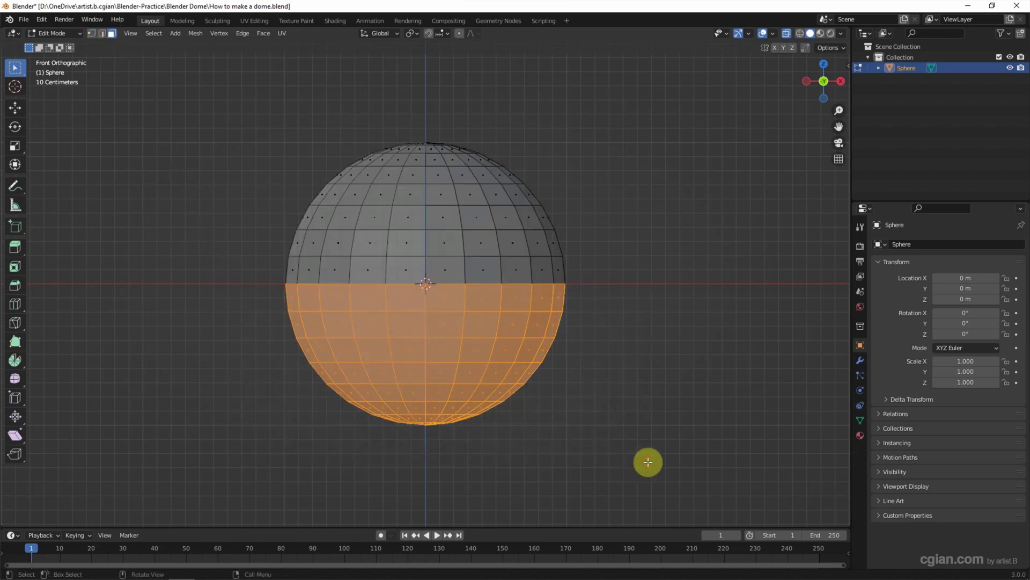
key("x")
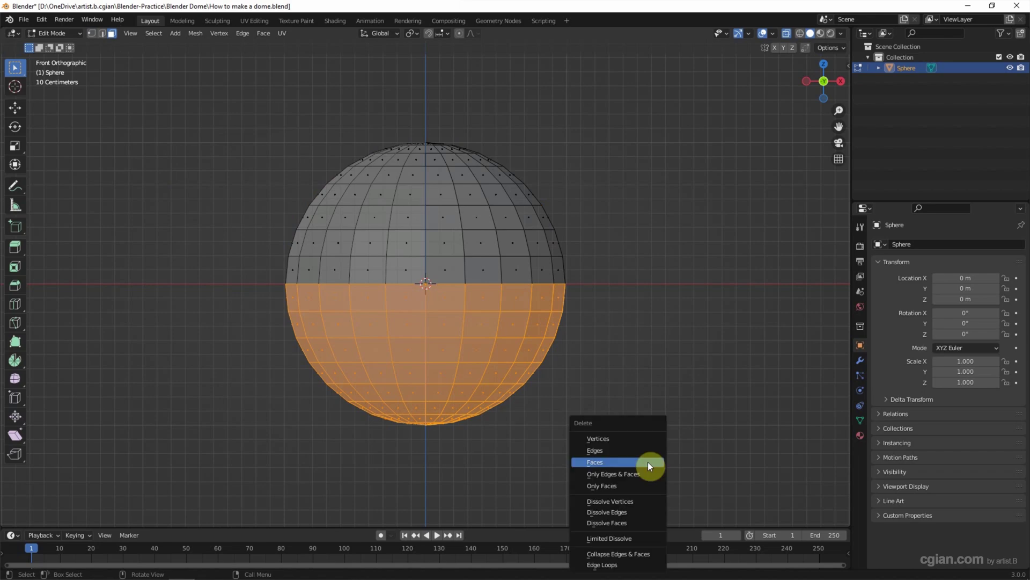
left_click(648, 462)
middle_click_drag(660, 345, 646, 379)
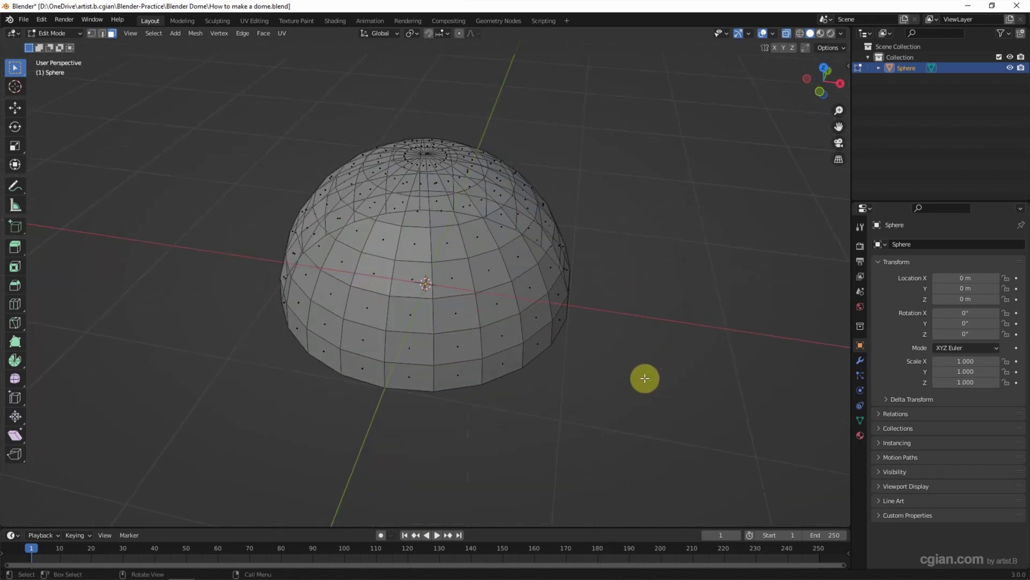
left_click(63, 32)
left_click(60, 44)
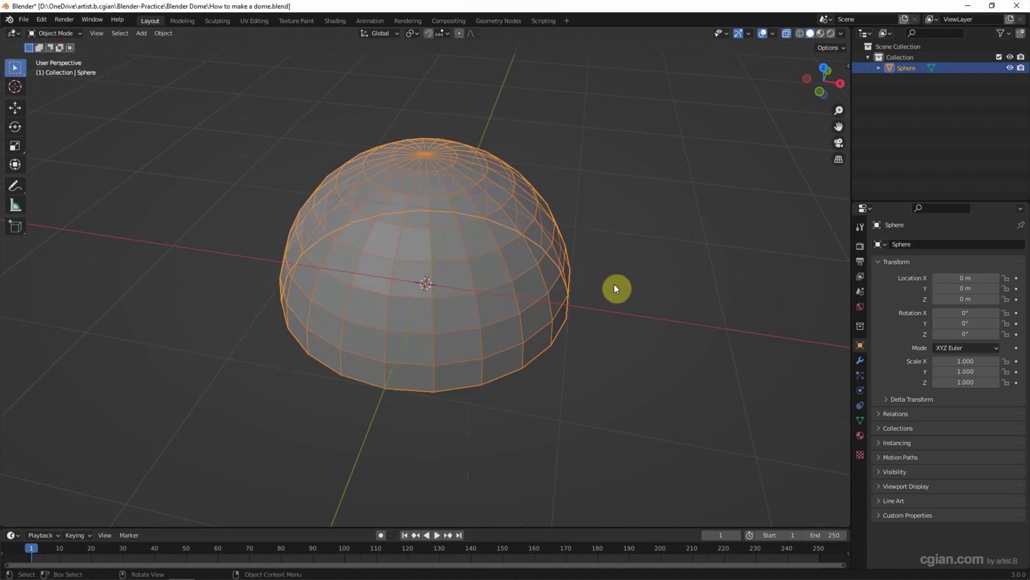
Rename Sphere to 'dome 1' in the Outliner and hide it with its eye icon
double_click(911, 68)
type("dome 1")
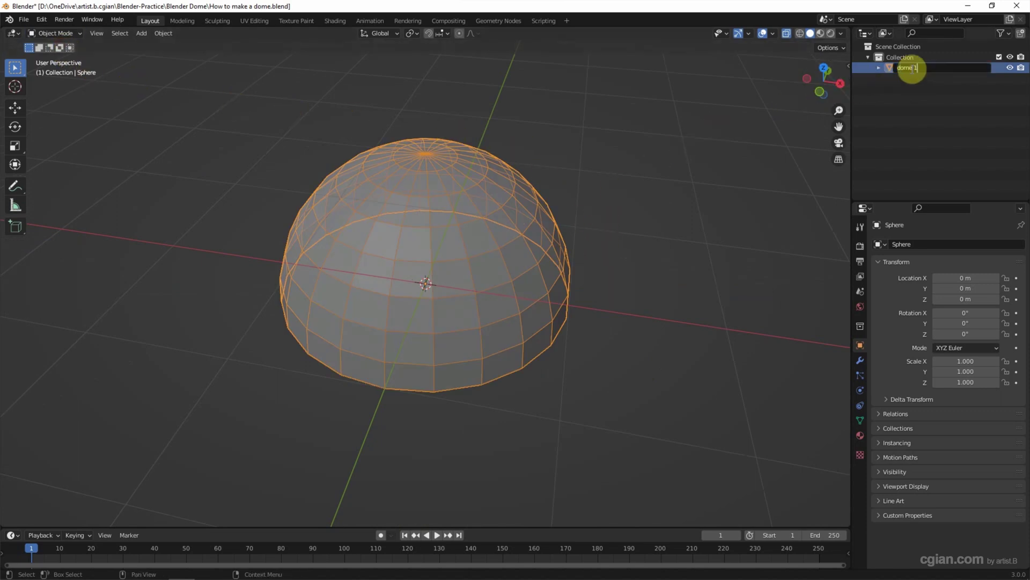
key("Return")
left_click(1010, 68)
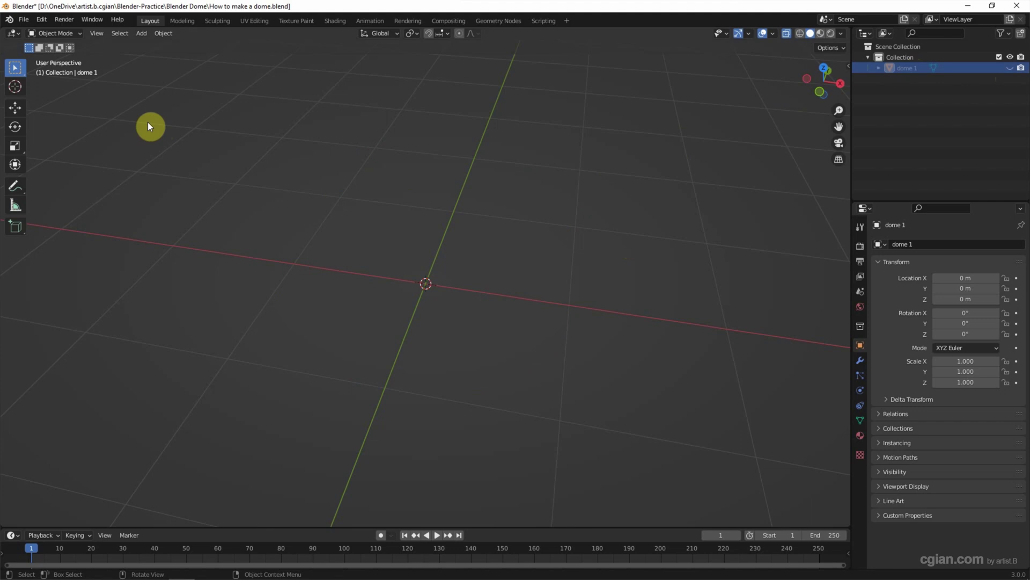
key("shift+a")
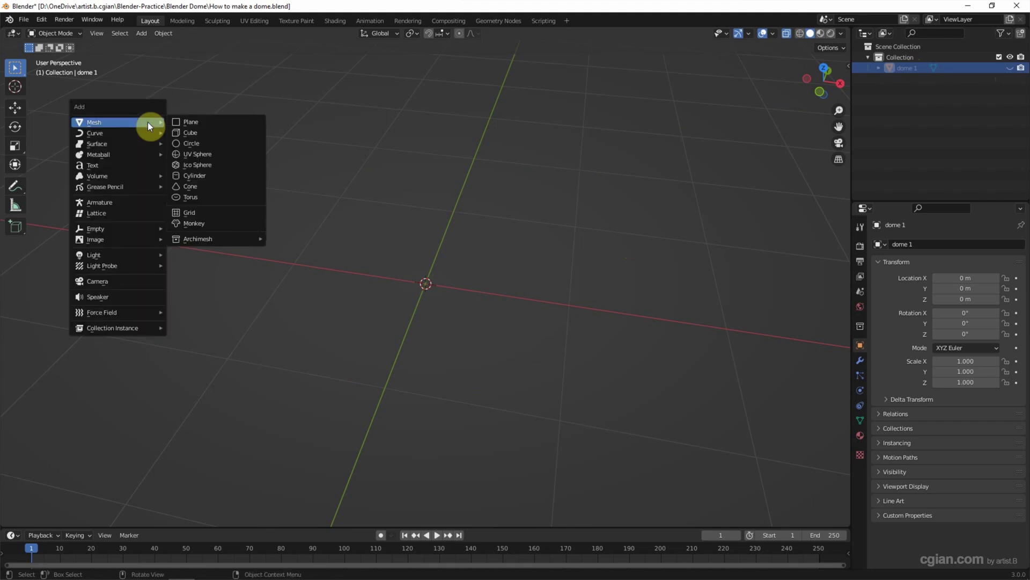
Add an icosphere and set its Subdivisions to 3
left_click(217, 169)
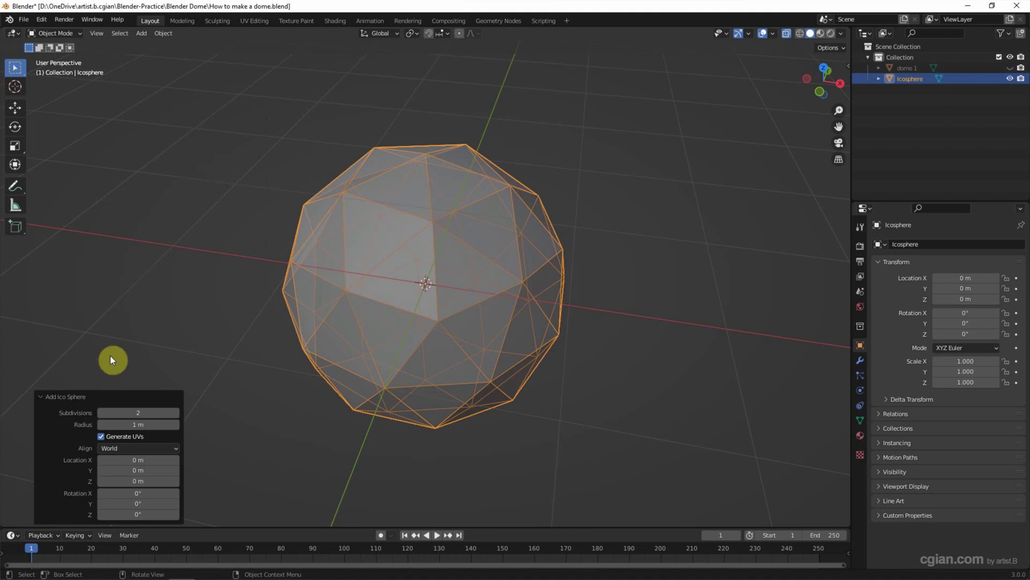
left_click(175, 412)
left_click(175, 412)
left_click(175, 412)
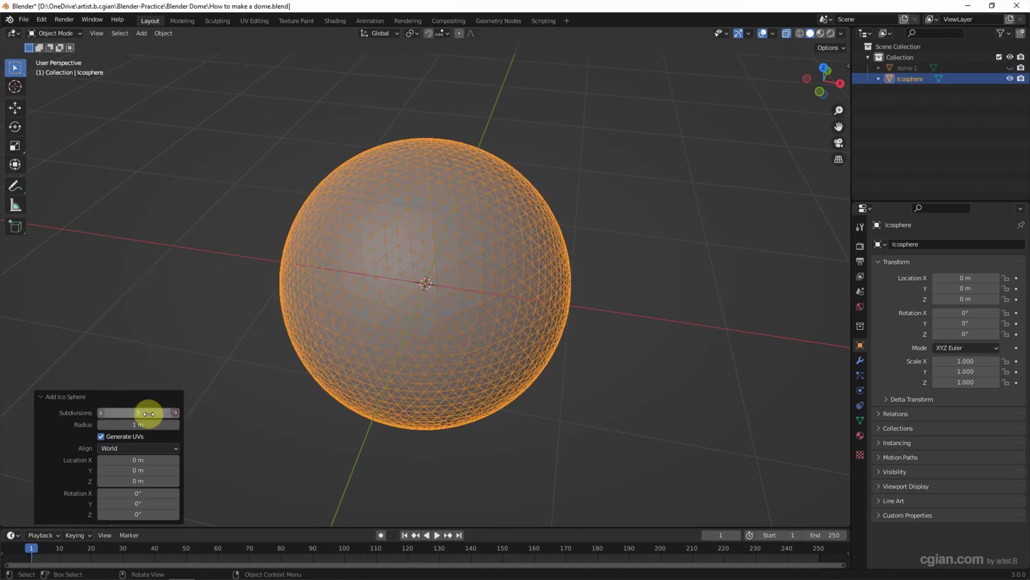
left_click(101, 413)
left_click(101, 413)
left_click(101, 413)
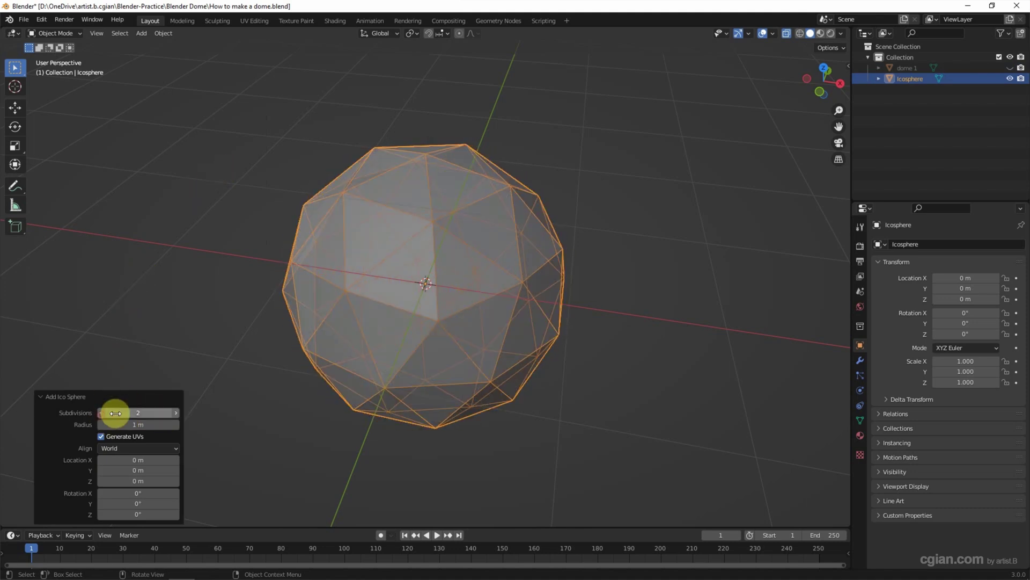
left_click(115, 413)
type("3")
key("Return")
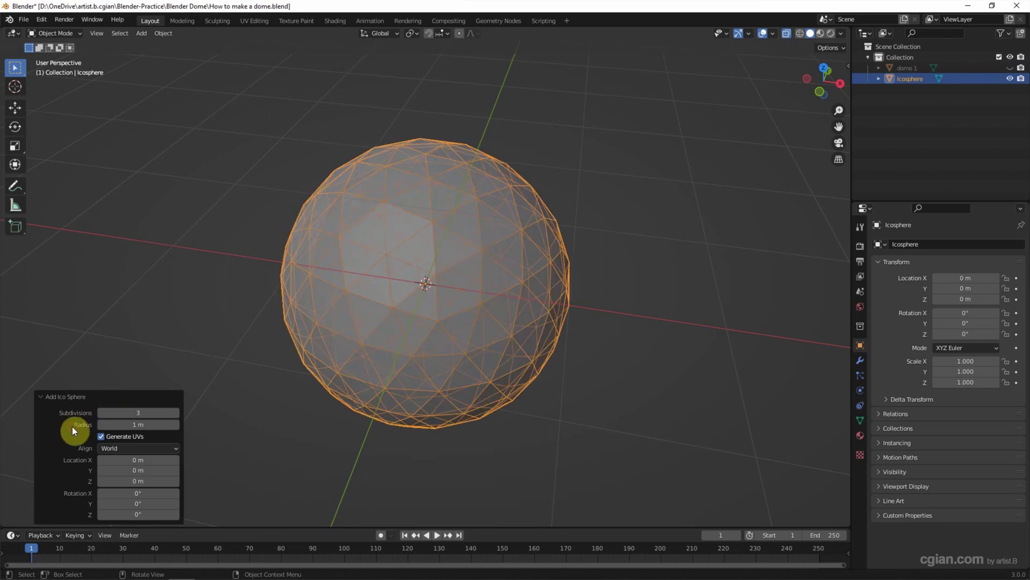
left_click(263, 370)
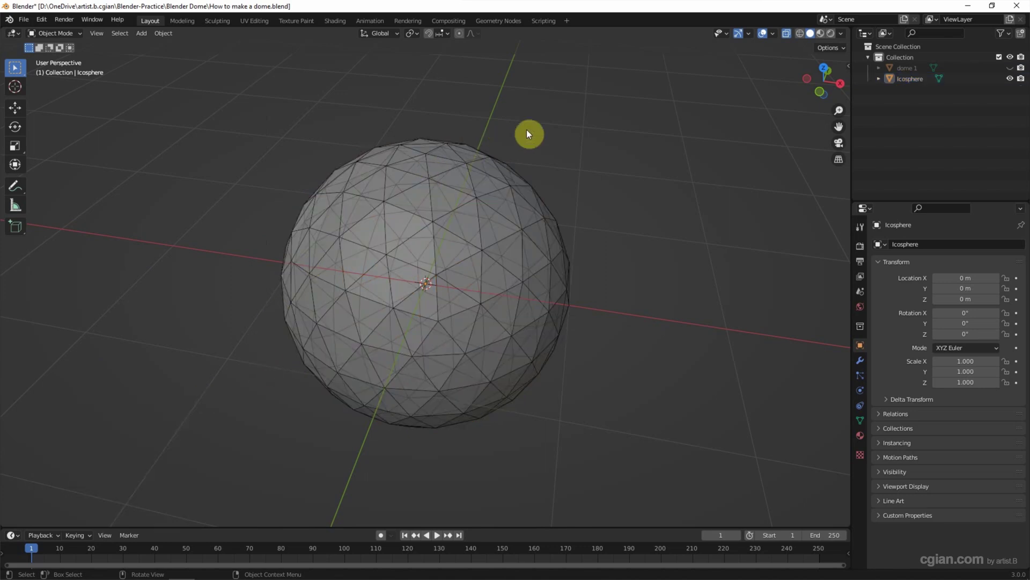
left_click(817, 92)
In Edit Mode, delete the icosphere's lower-half faces, then return to Object Mode
left_click(536, 234)
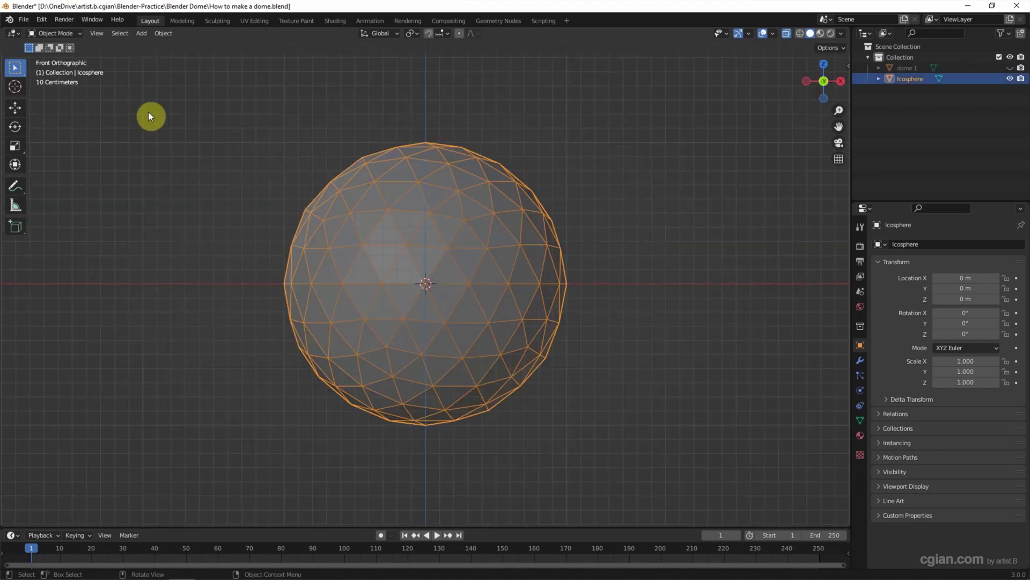
left_click(56, 33)
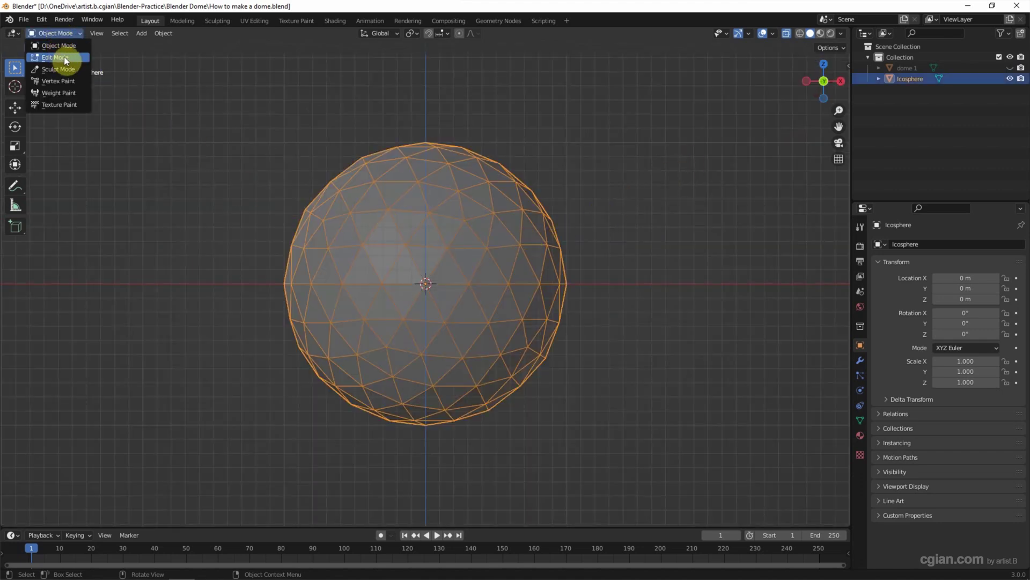
left_click(63, 57)
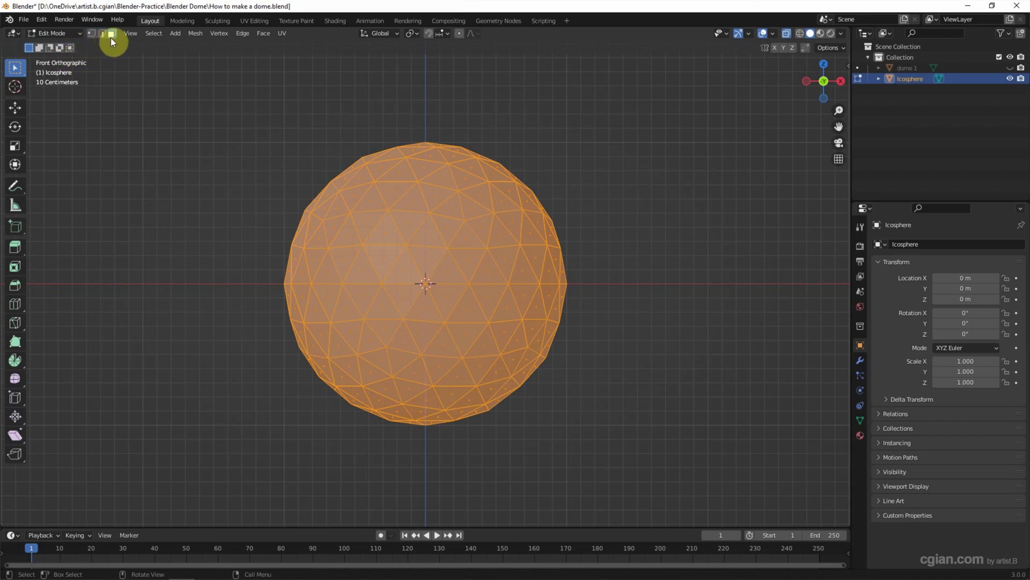
left_click_drag(228, 291, 666, 466)
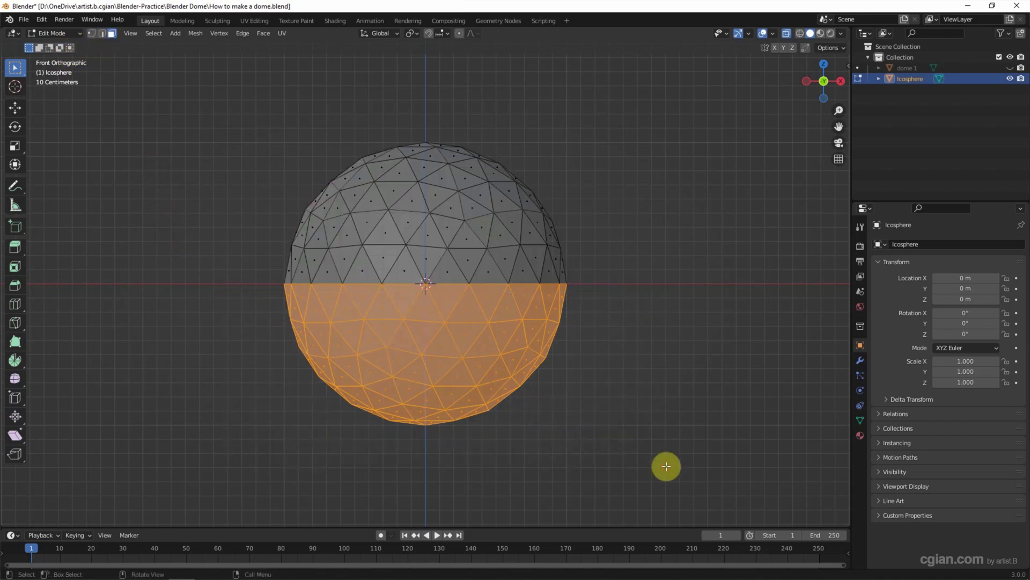
key("x")
left_click(666, 466)
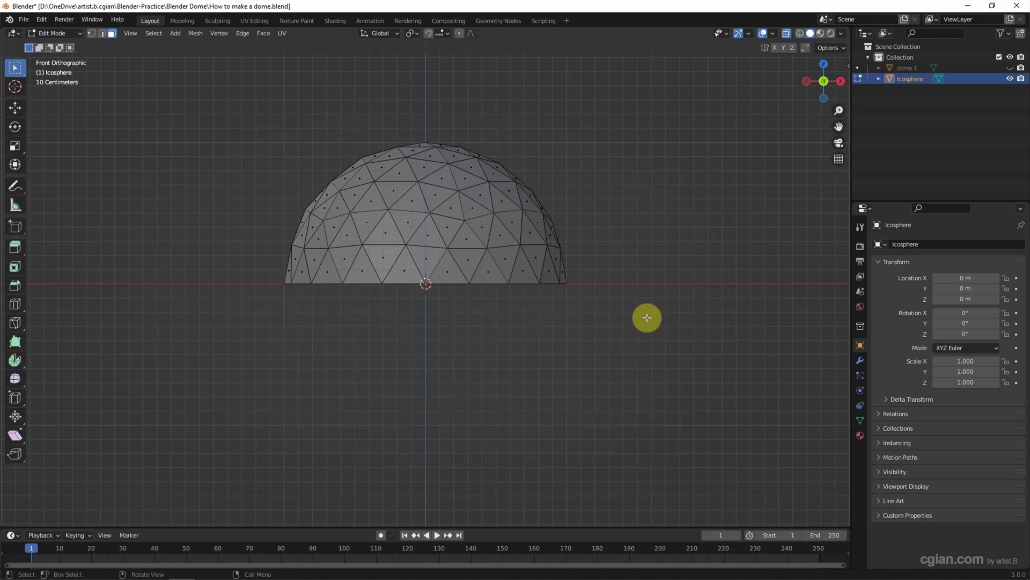
middle_click_drag(647, 317, 644, 367)
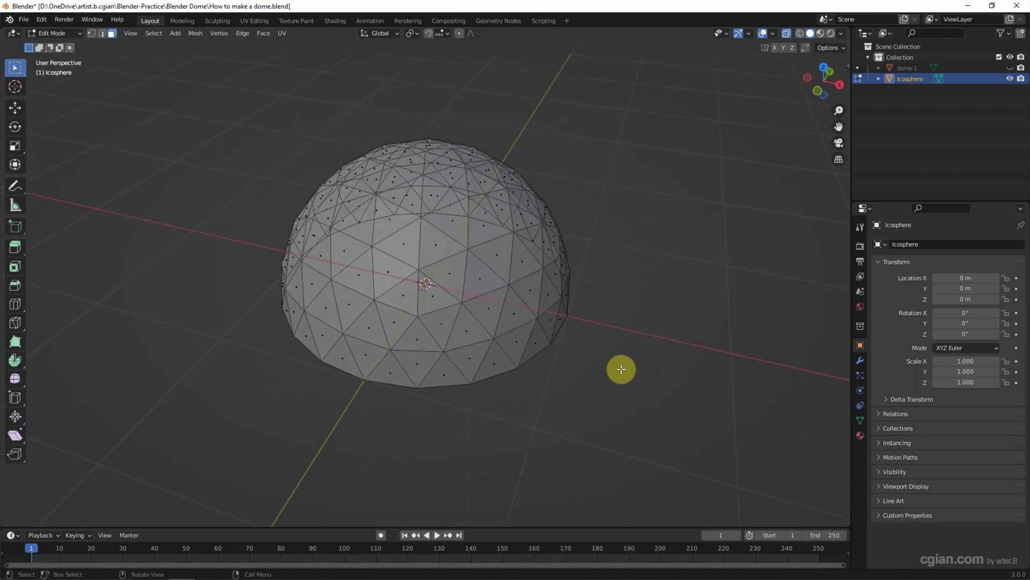
left_click(48, 33)
left_click(52, 43)
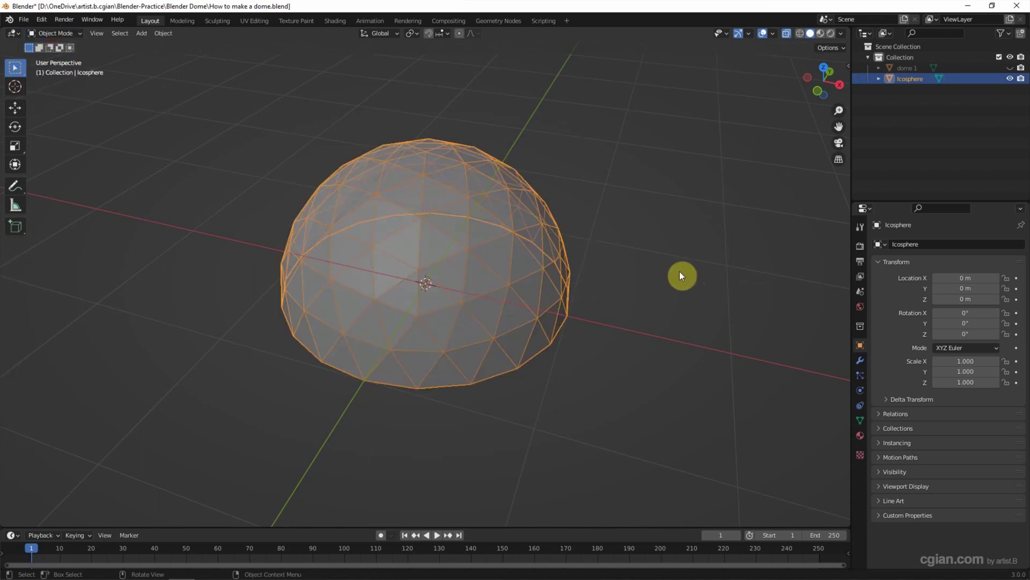
Rename the Icosphere to 'dome 2' in the Outliner
double_click(904, 79)
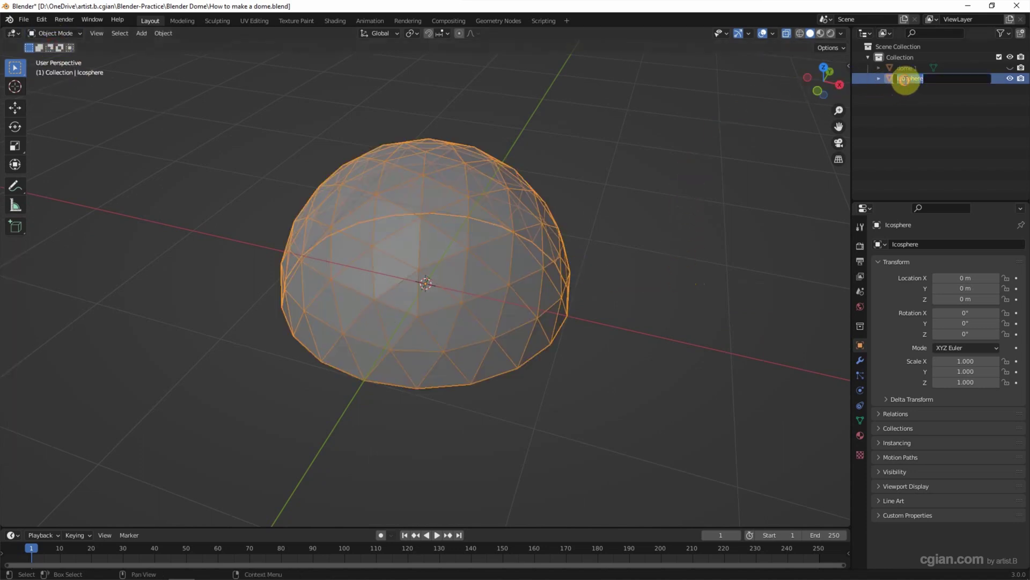
left_click(906, 79)
type("dom")
key("ctrl+a")
type("dome 2")
key("Return")
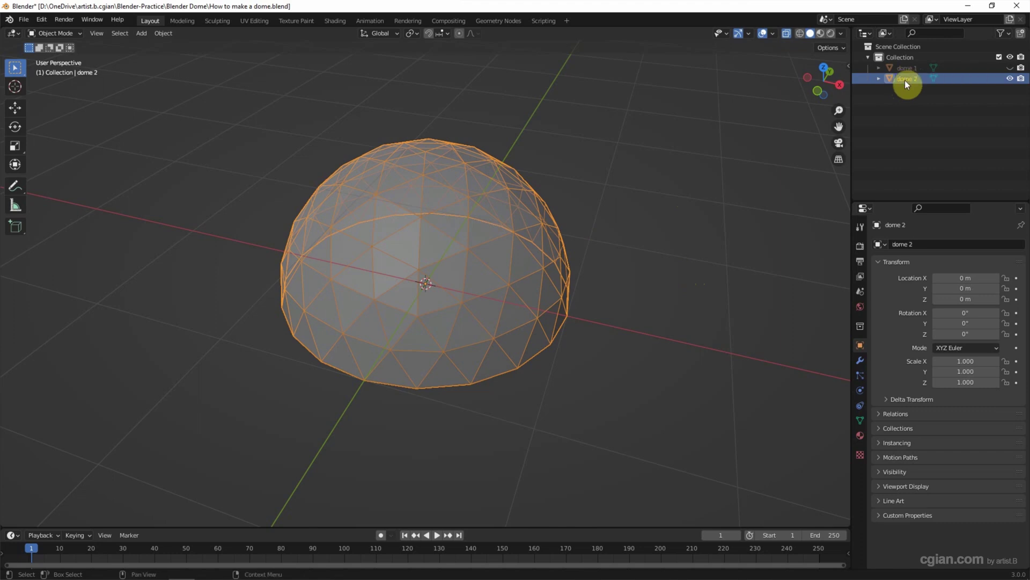
Move dome 2 along X to -3.7686 m
left_click(15, 107)
left_click_drag(470, 292, 114, 238)
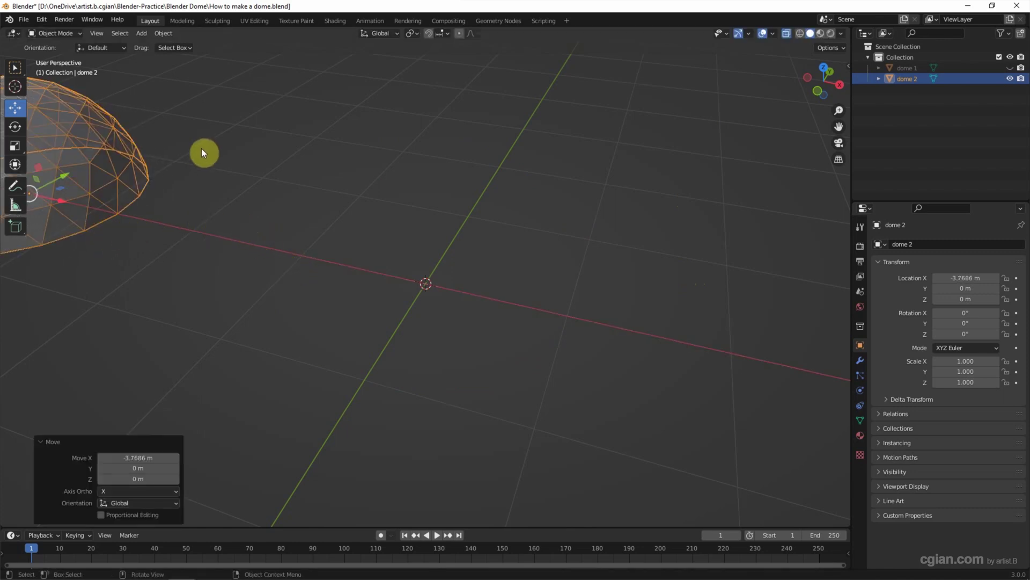
left_click(140, 34)
Add a new cube at the origin and enter Edit Mode
mouse_move(205, 45)
left_click(247, 55)
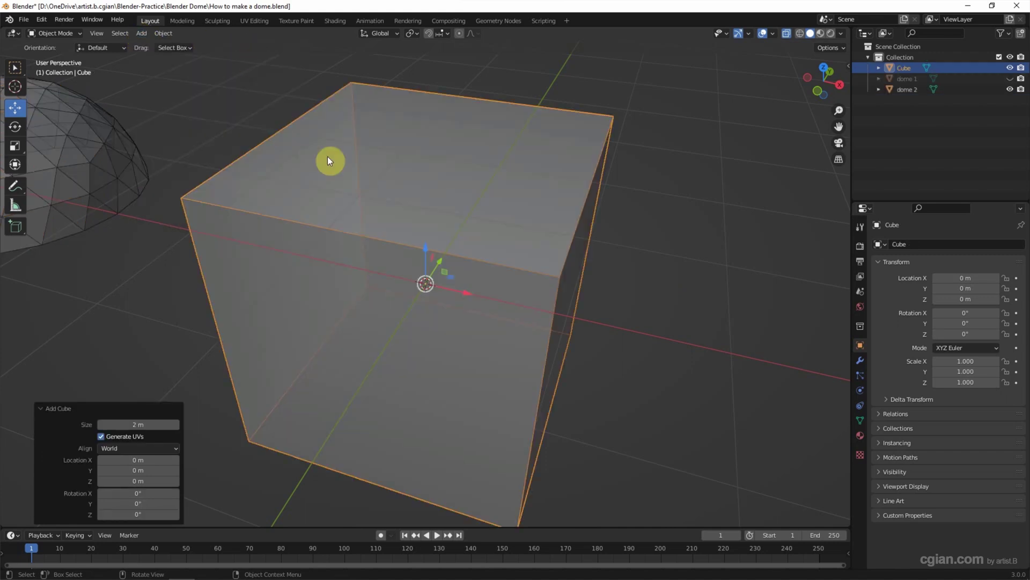
left_click(64, 33)
left_click(65, 47)
Subdivide the cube with 4 cuts and select all its vertices
right_click(386, 166)
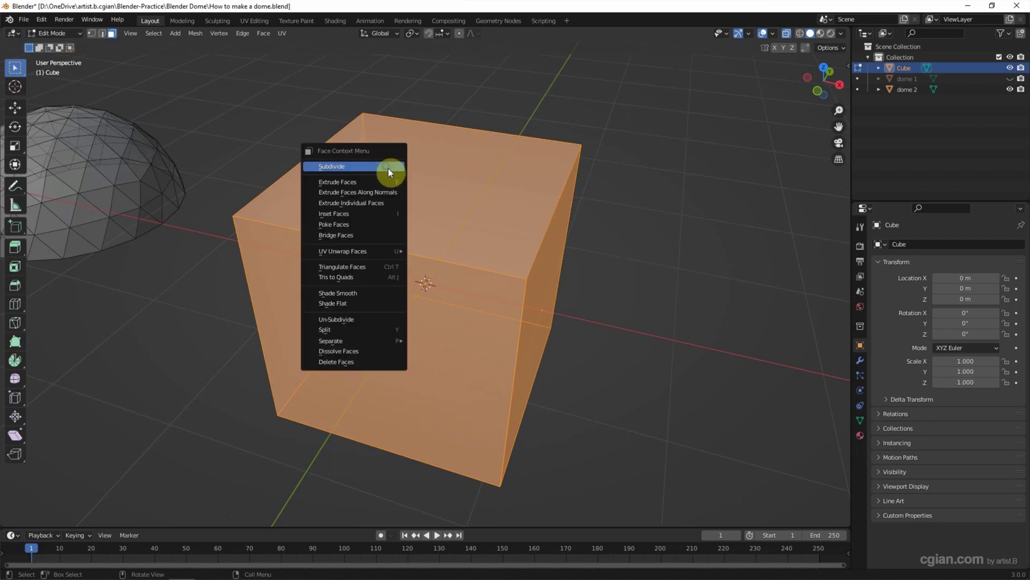
left_click(388, 168)
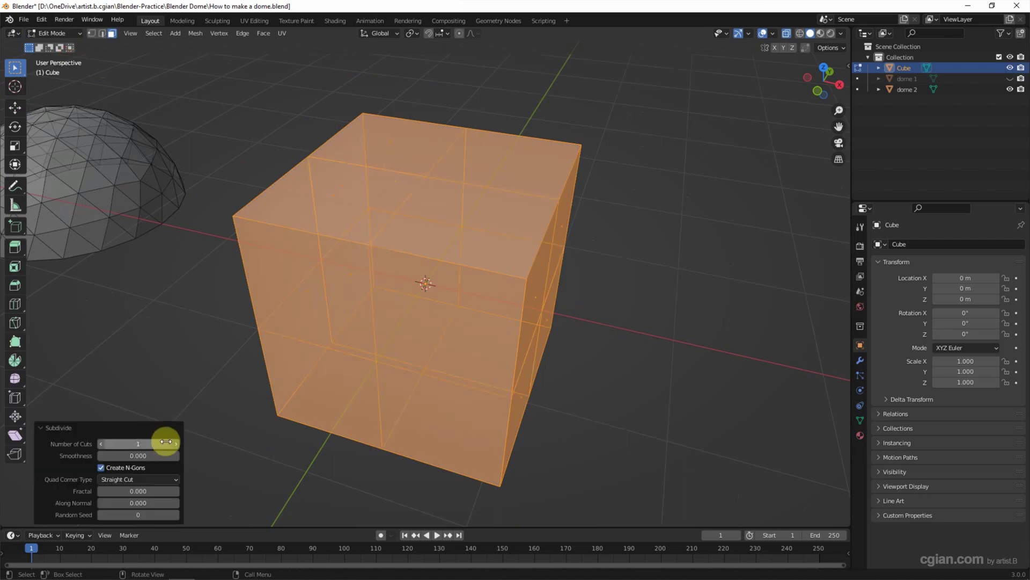
left_click_drag(175, 442, 209, 442)
left_click(204, 348)
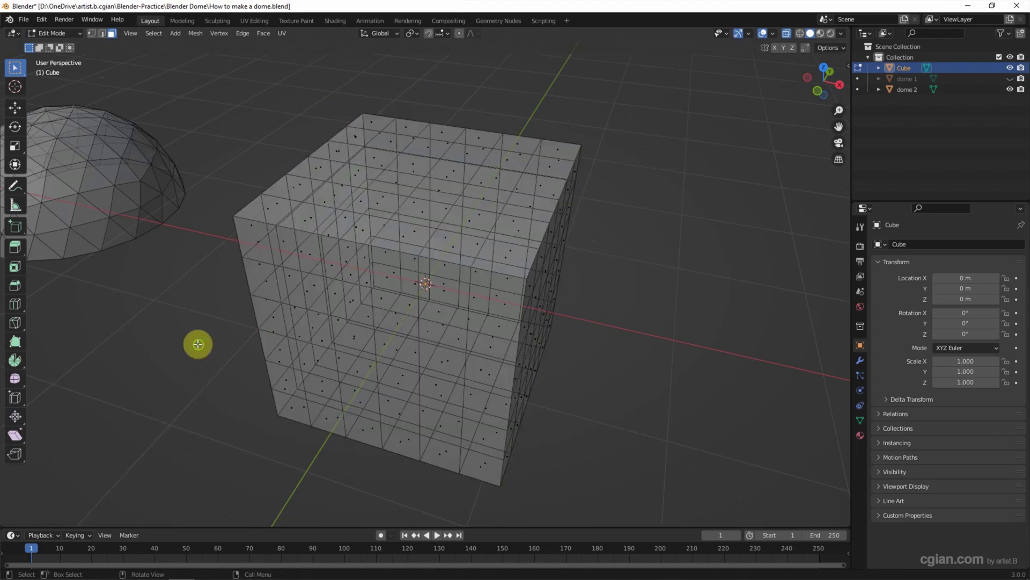
middle_click_drag(195, 345, 194, 340)
left_click(91, 34)
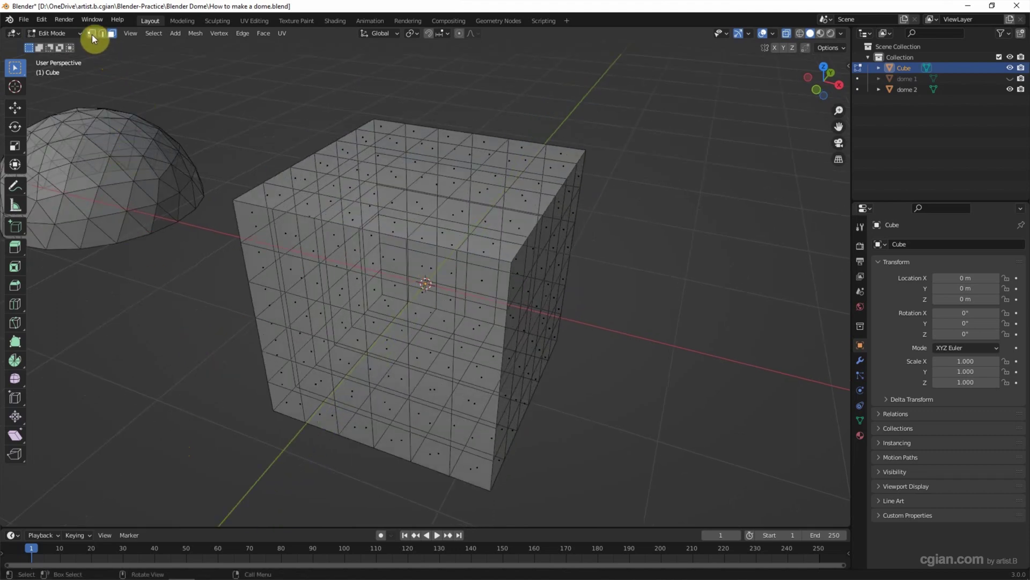
key("a")
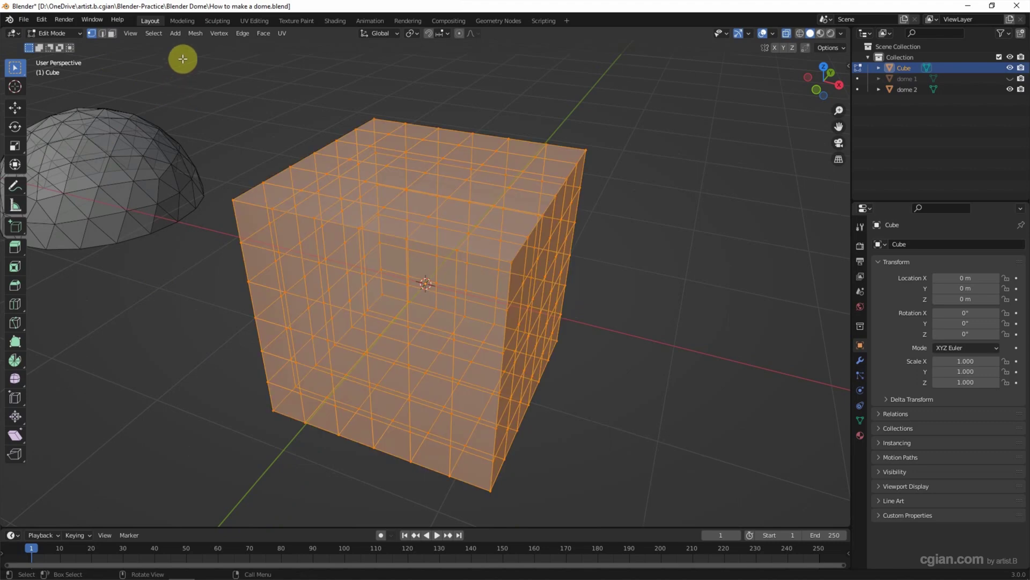
Apply Mesh > Transform > To Sphere at factor 1.000 to the subdivided cube
left_click(195, 33)
mouse_move(201, 47)
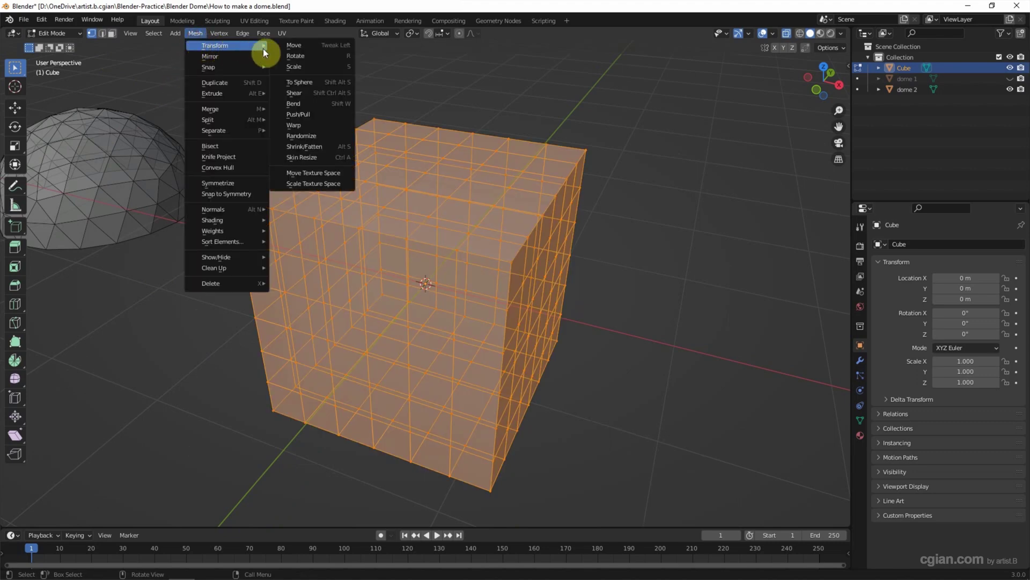
left_click(310, 82)
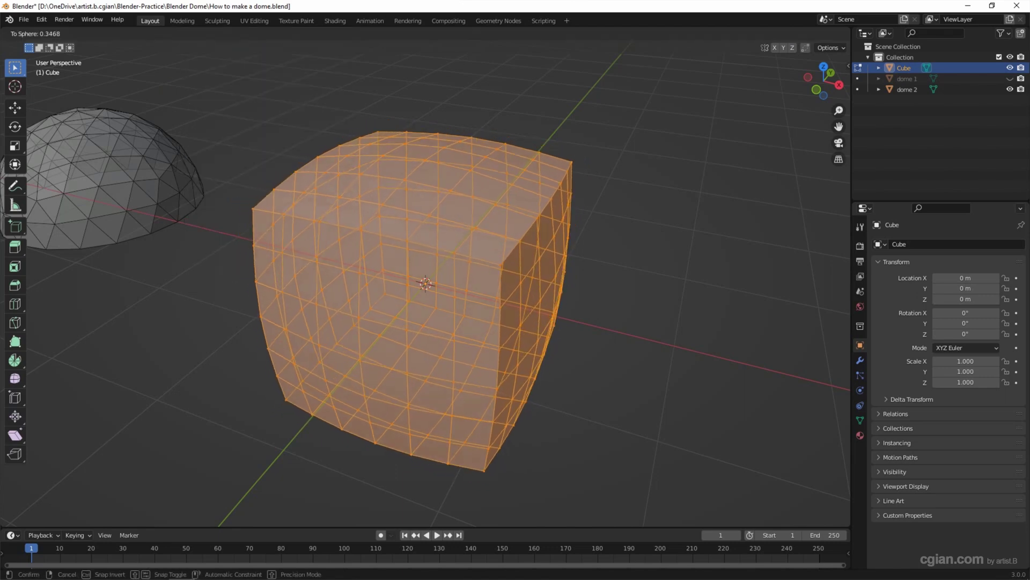
left_click(789, 344)
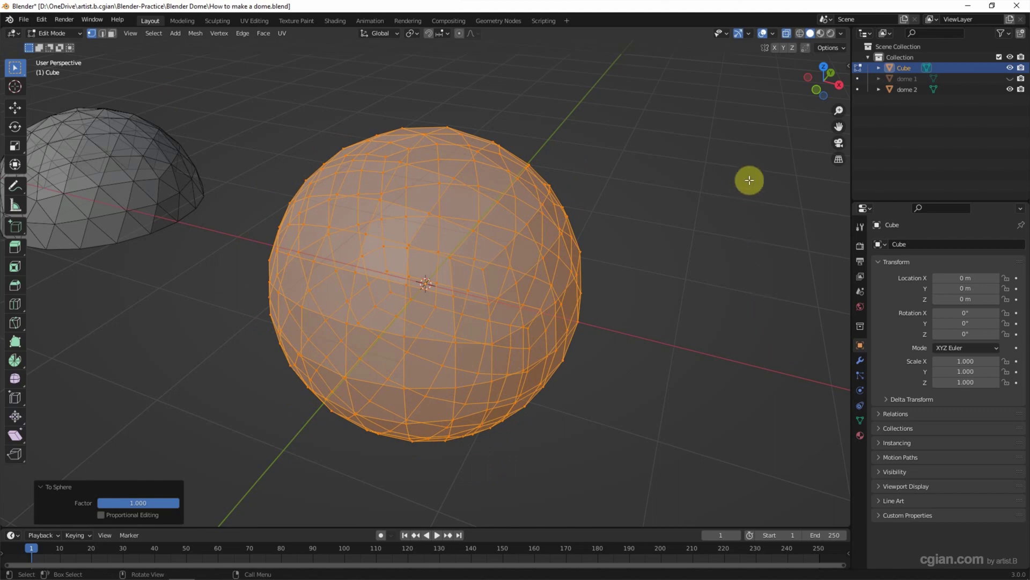
From front view, delete the quad sphere's lower-half faces
left_click(815, 91)
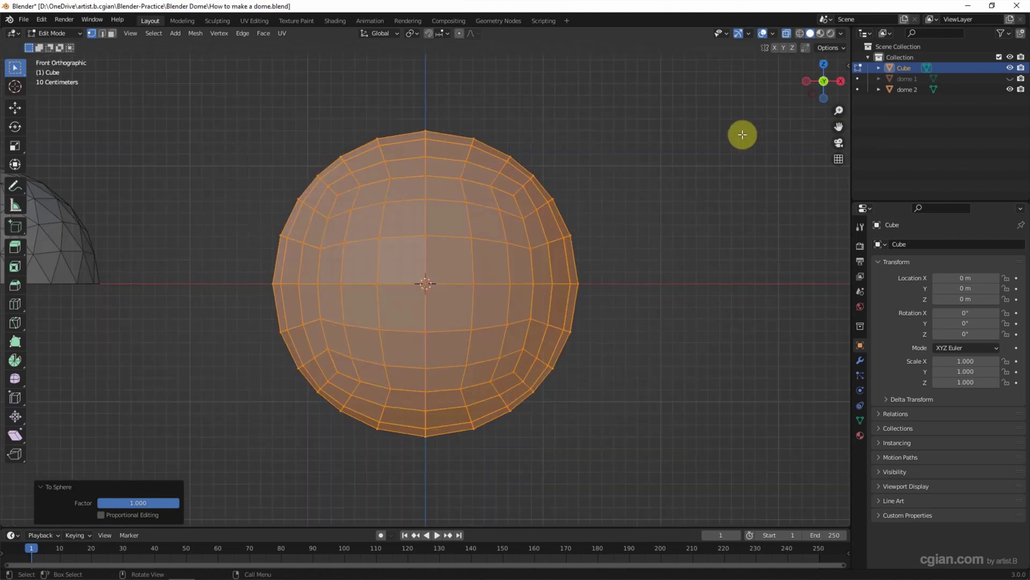
left_click(112, 33)
left_click_drag(217, 292, 663, 460)
key("x")
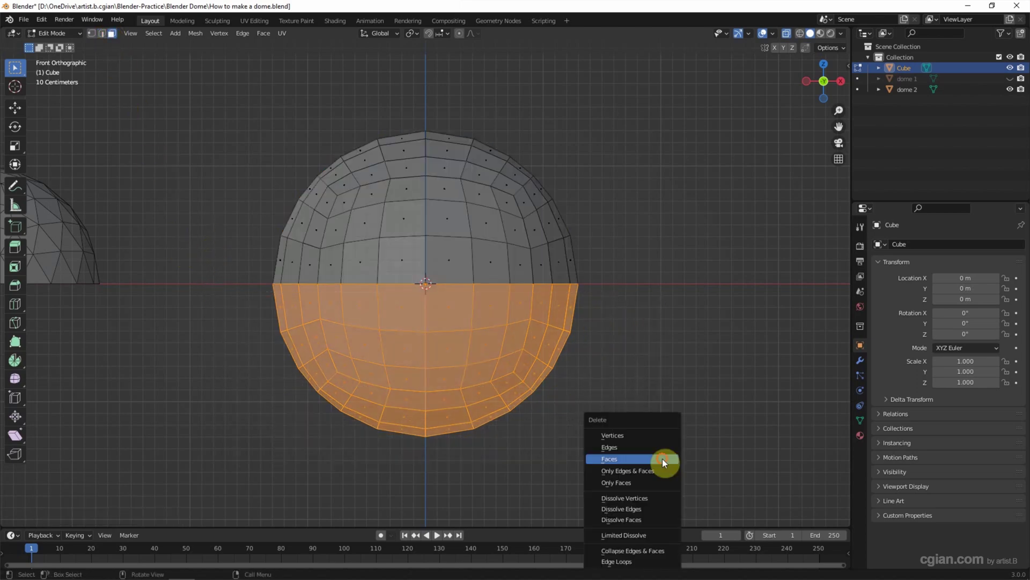
left_click(662, 458)
middle_click_drag(648, 415, 614, 427)
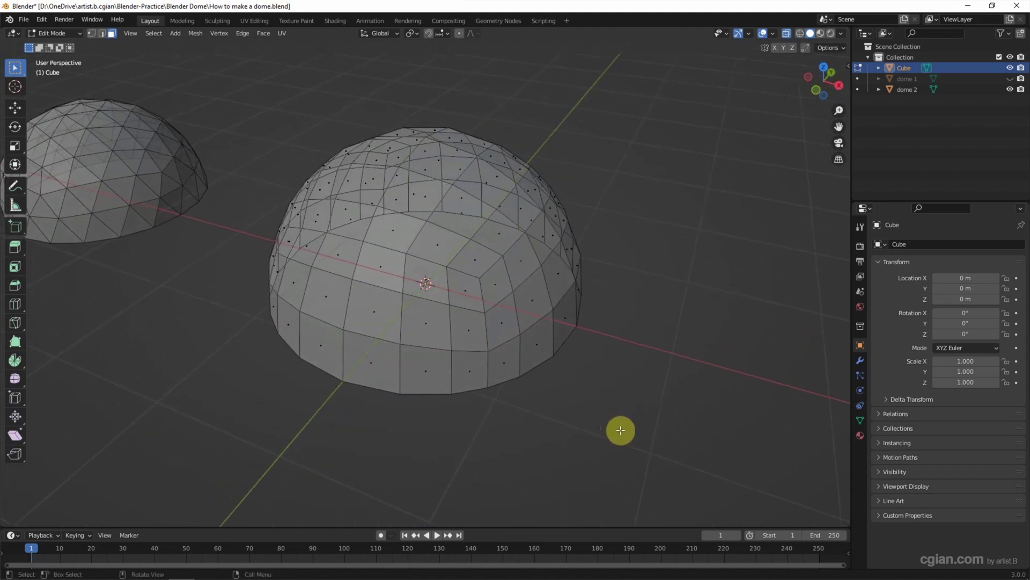
Scale the whole remaining dome uniformly to 0.836
key("a")
key("s")
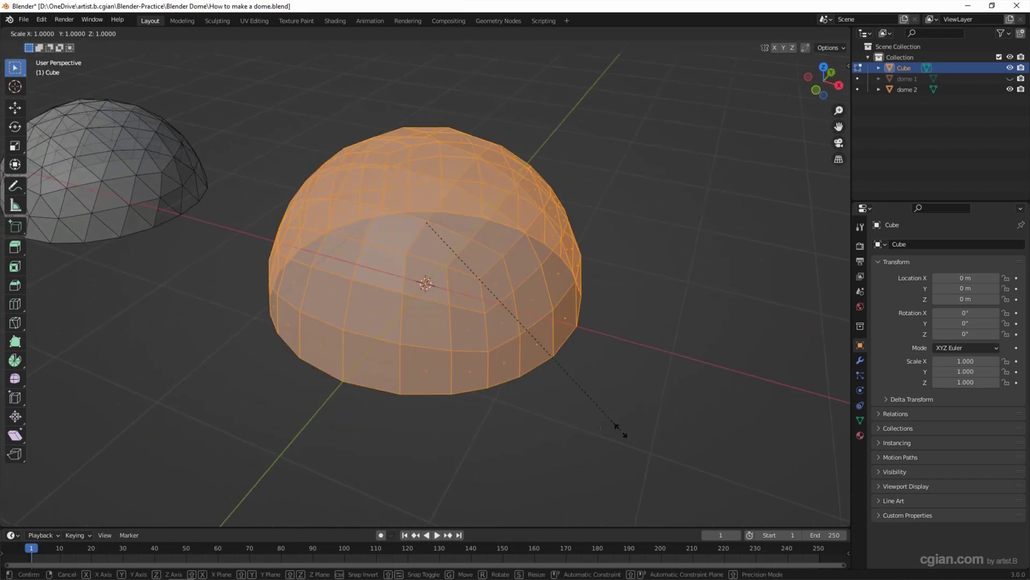
left_click(584, 396)
left_click(43, 33)
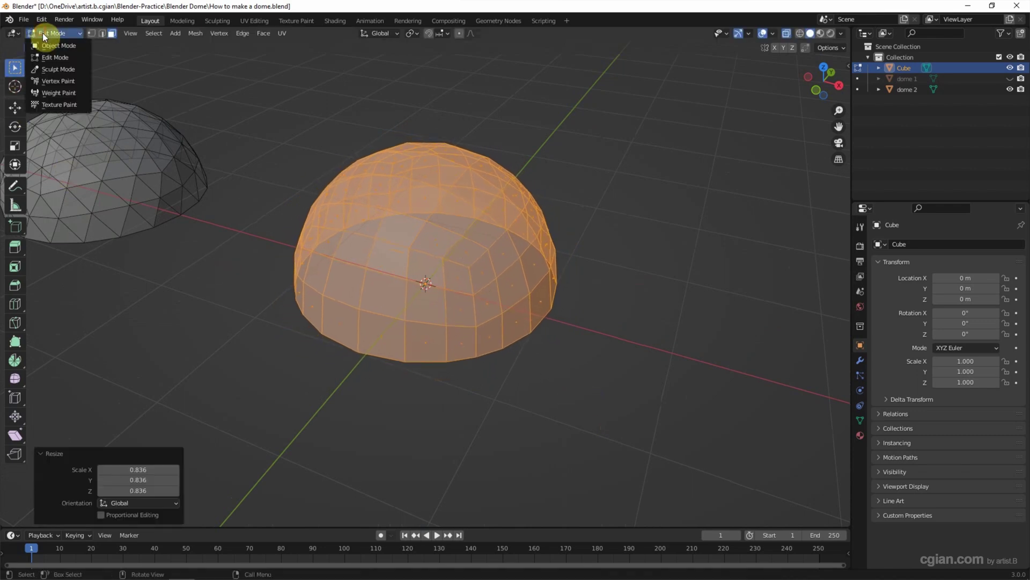
Back in Object Mode, move the new quad dome off the origin and rename it 'dome 3'
left_click(49, 46)
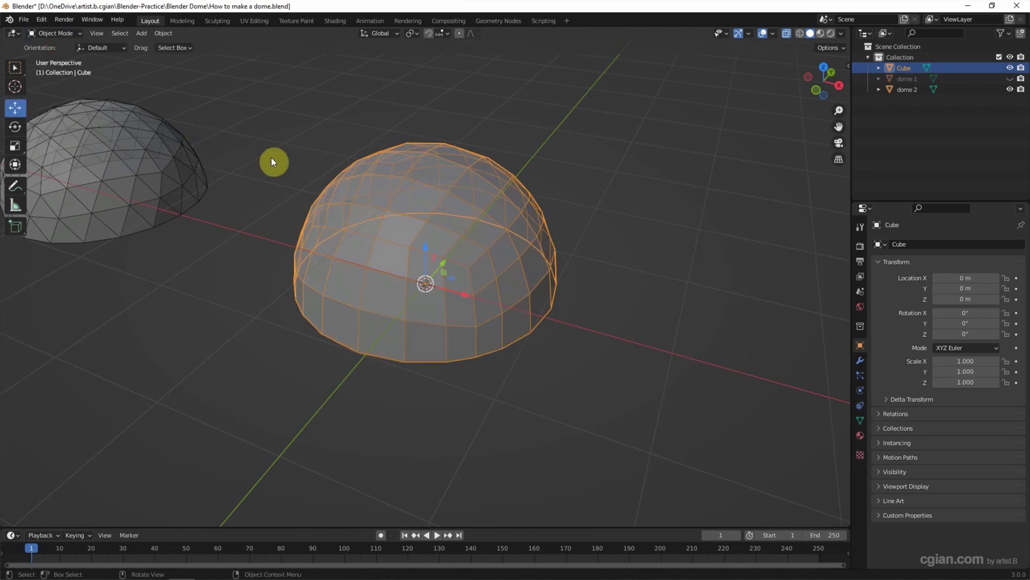
middle_click_drag(271, 156, 301, 279)
left_click_drag(441, 360, 407, 211)
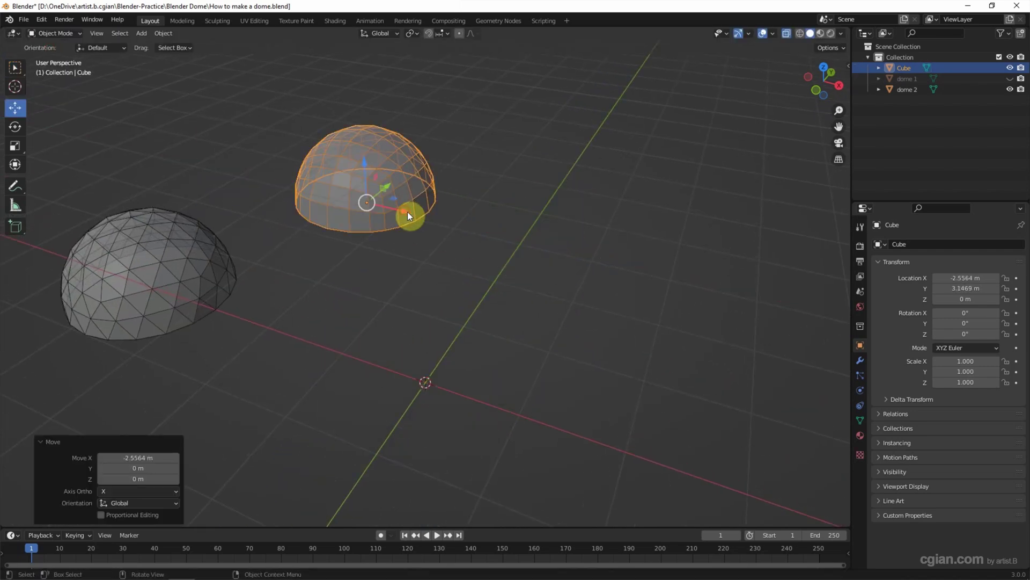
double_click(906, 67)
key("BackSpace")
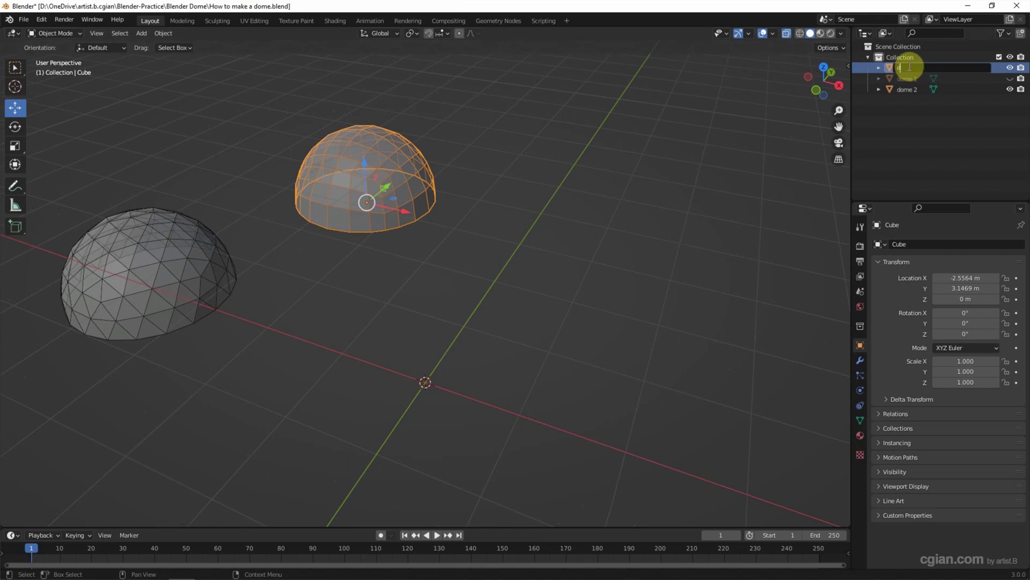
type("dome 3")
key("Return")
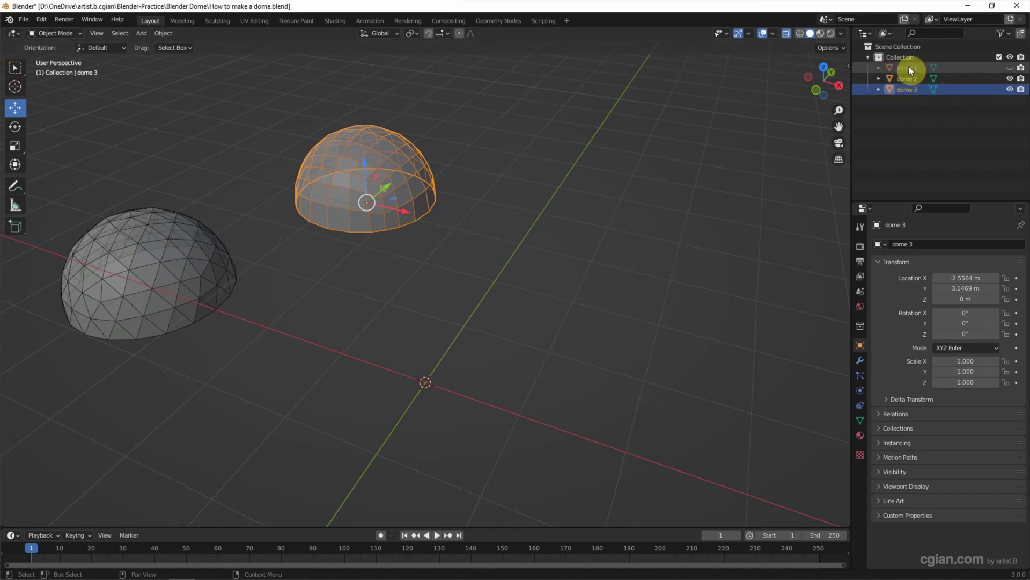
Unhide dome 1 and nudge dome 2 slightly to the right
left_click(1009, 68)
middle_click_drag(606, 252, 421, 285)
scroll(532, 256, "up", 3)
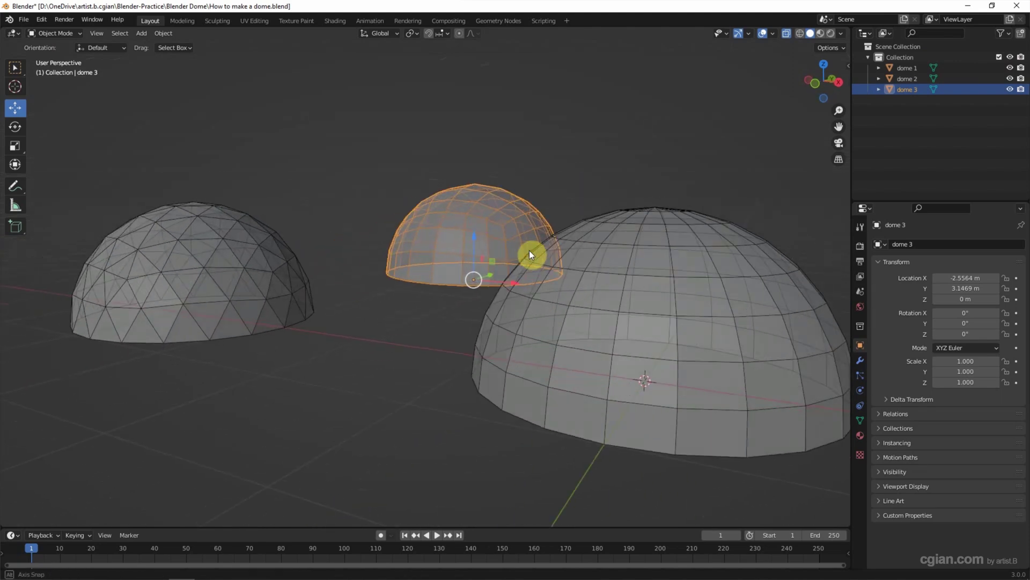
middle_click_drag(531, 256, 524, 257)
left_click_drag(160, 296, 221, 319)
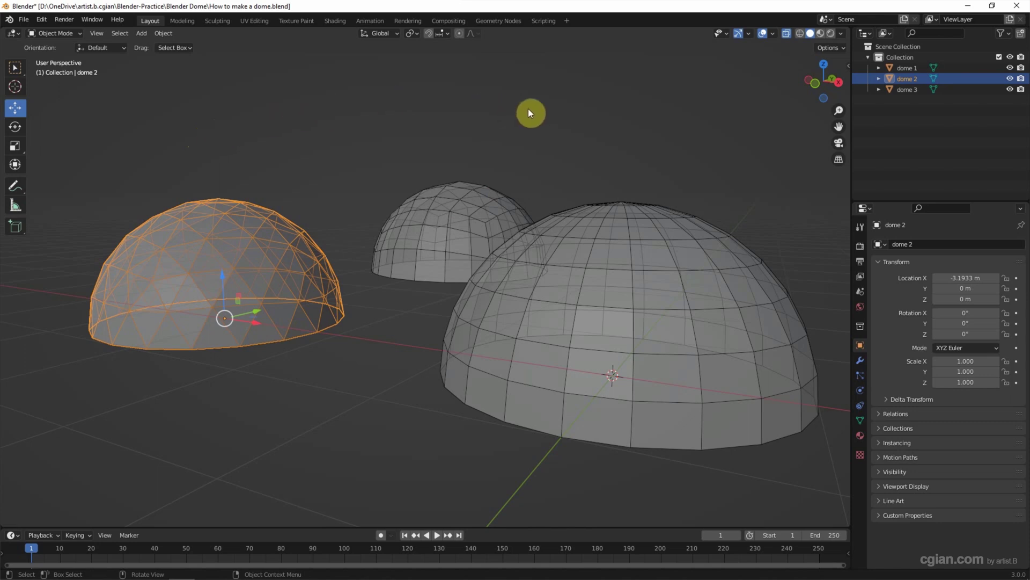
Add a Wireframe modifier to dome 1 with Boundary on and Replace Original off
left_click(641, 246)
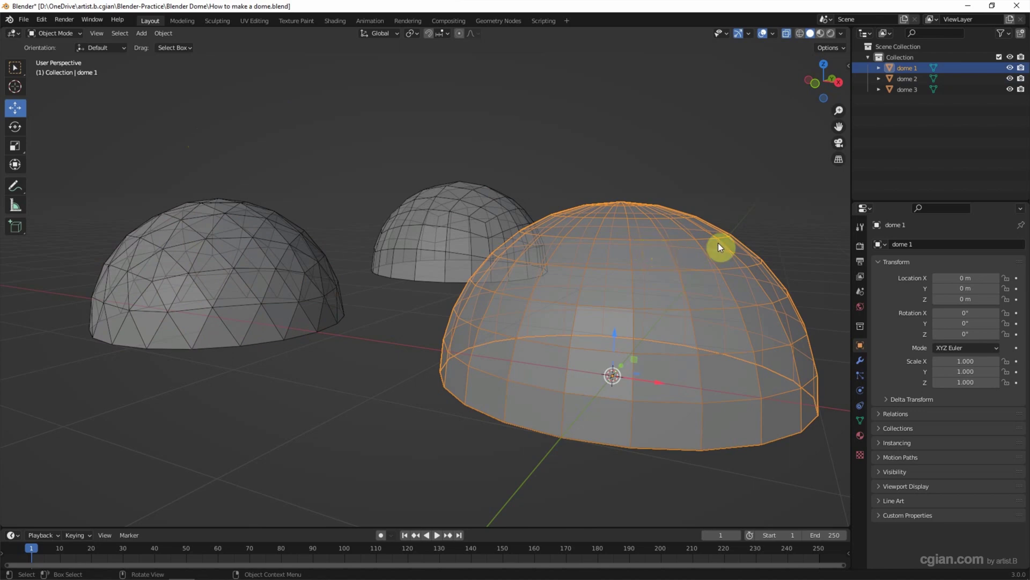
left_click(860, 361)
left_click(898, 244)
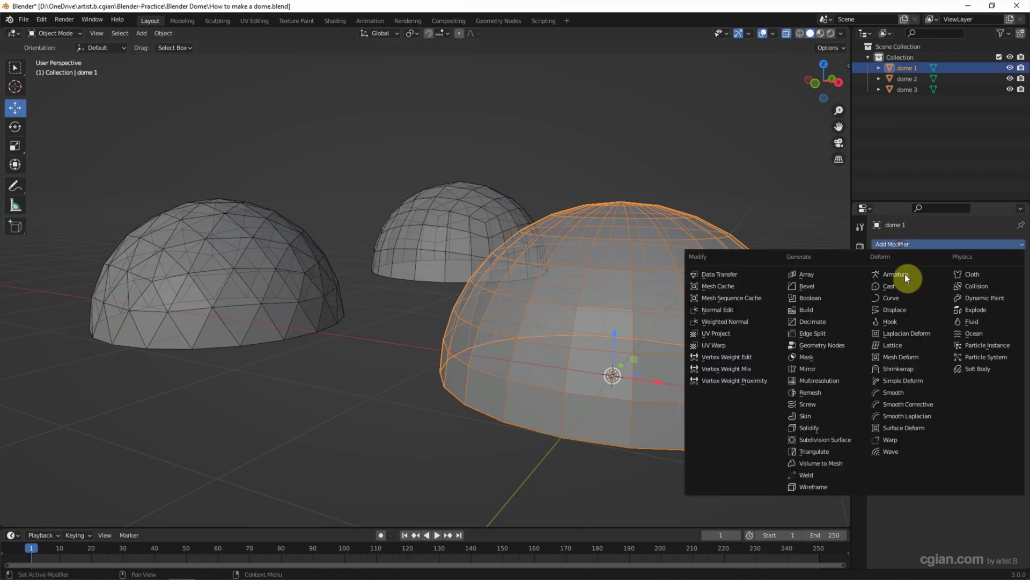
left_click(838, 486)
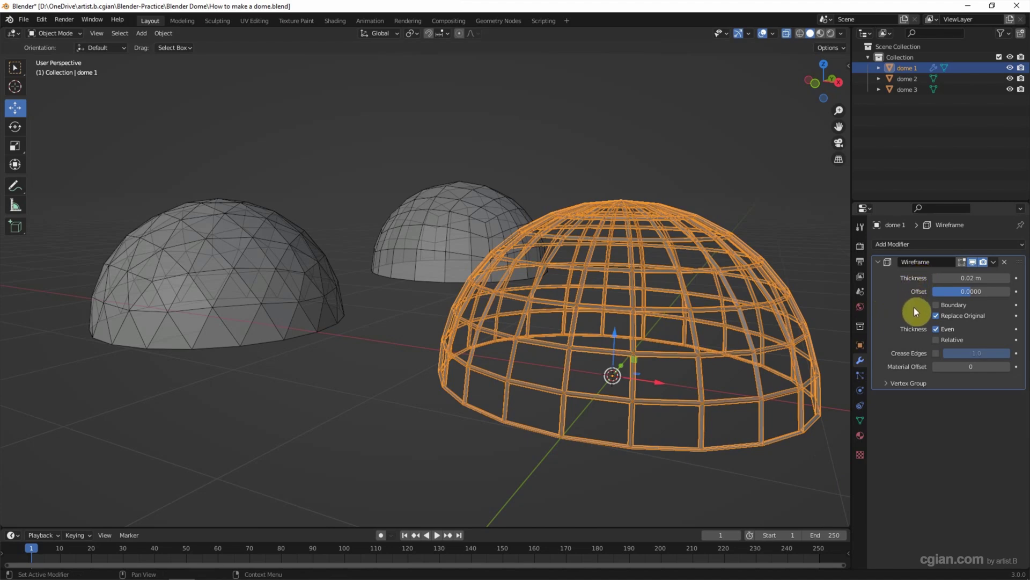
left_click(936, 305)
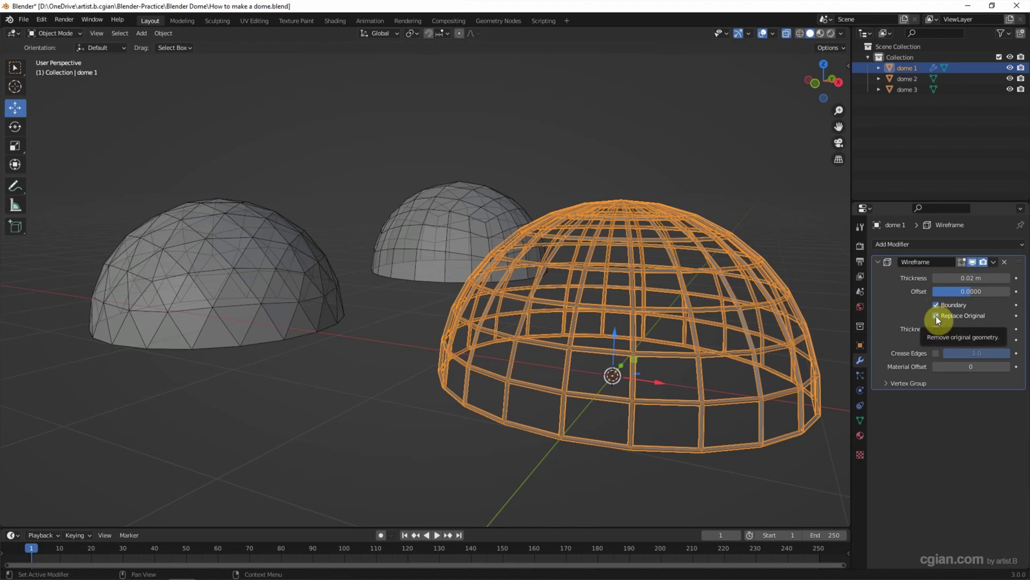
left_click(936, 315)
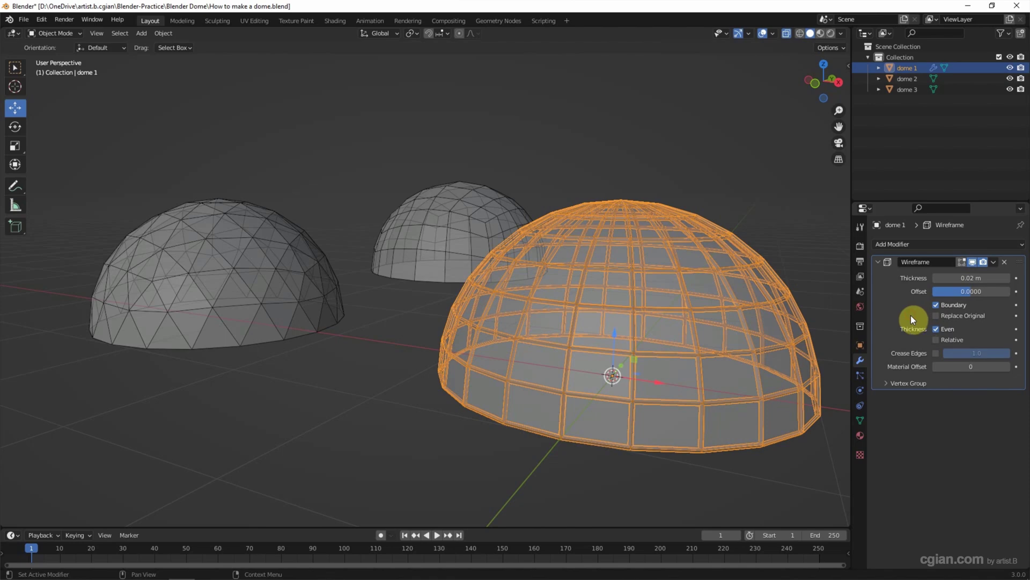
Switch to Material Preview and create a new material named 'Glass' on dome 1
left_click(819, 33)
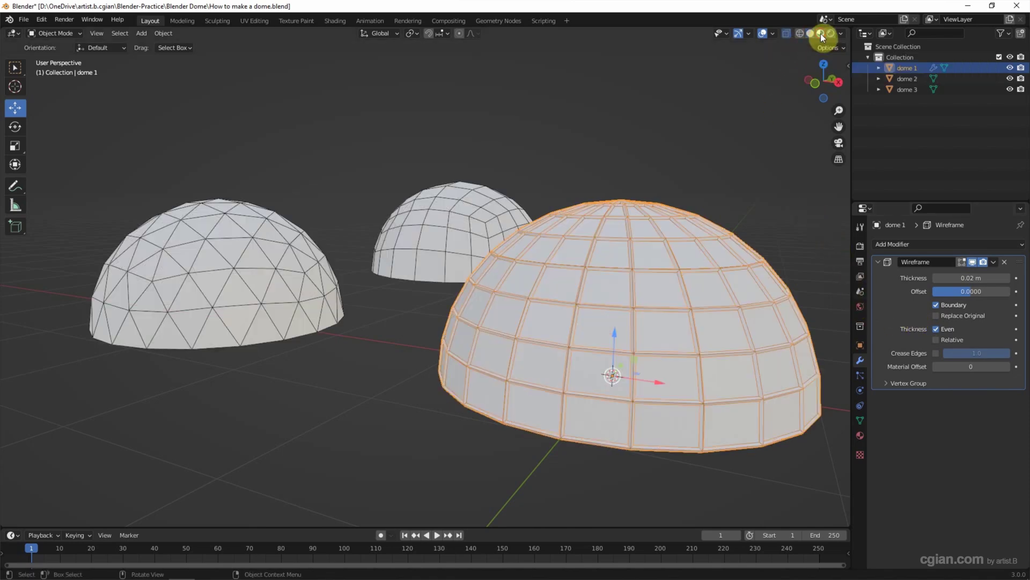
left_click(859, 438)
left_click(923, 289)
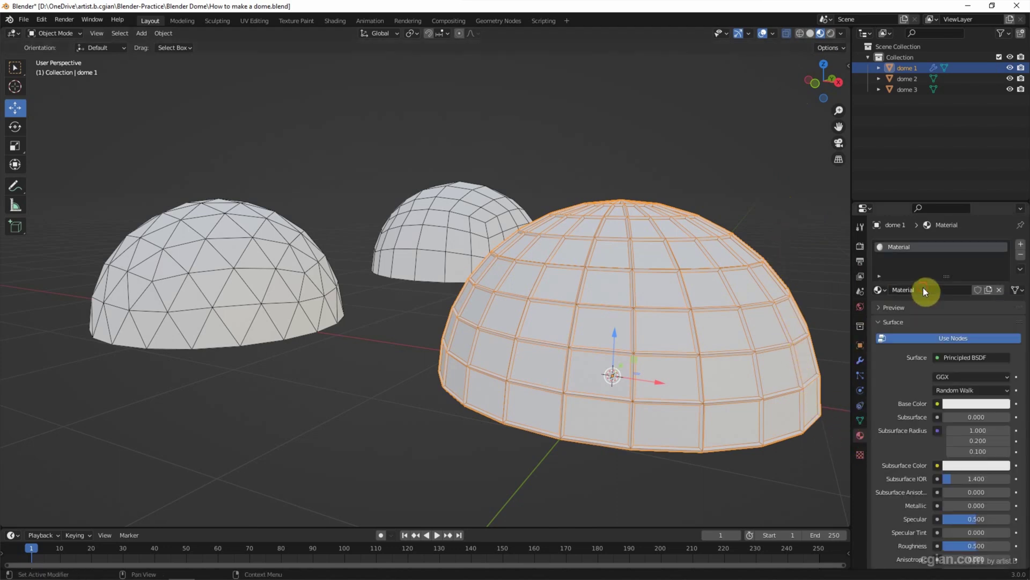
left_click(923, 289)
type("Glass")
key("Return")
Make the Glass base colour dark green and lower its roughness to 0
left_click(972, 404)
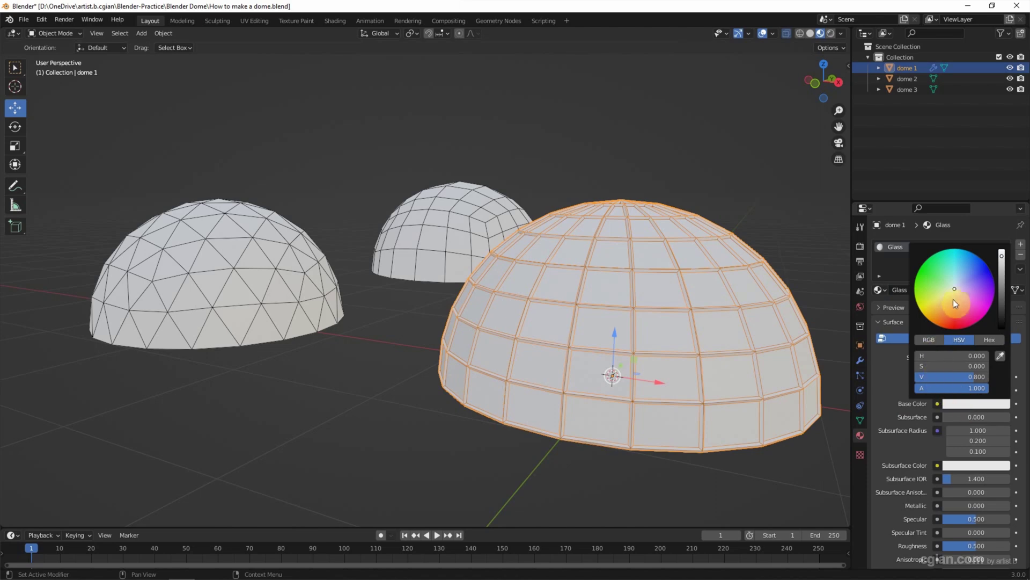
left_click_drag(953, 299, 936, 265)
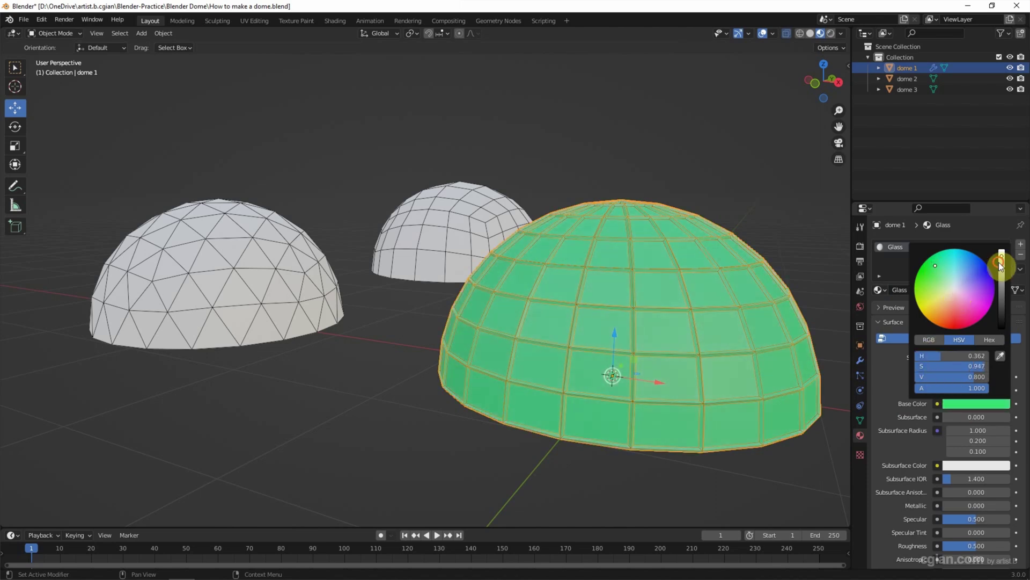
left_click_drag(999, 262, 1000, 283)
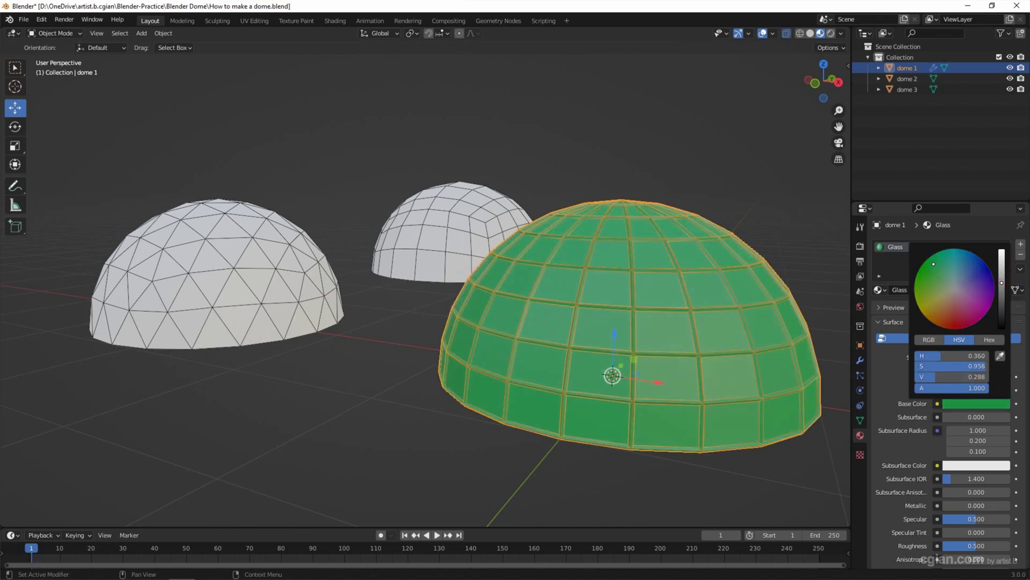
left_click(887, 390)
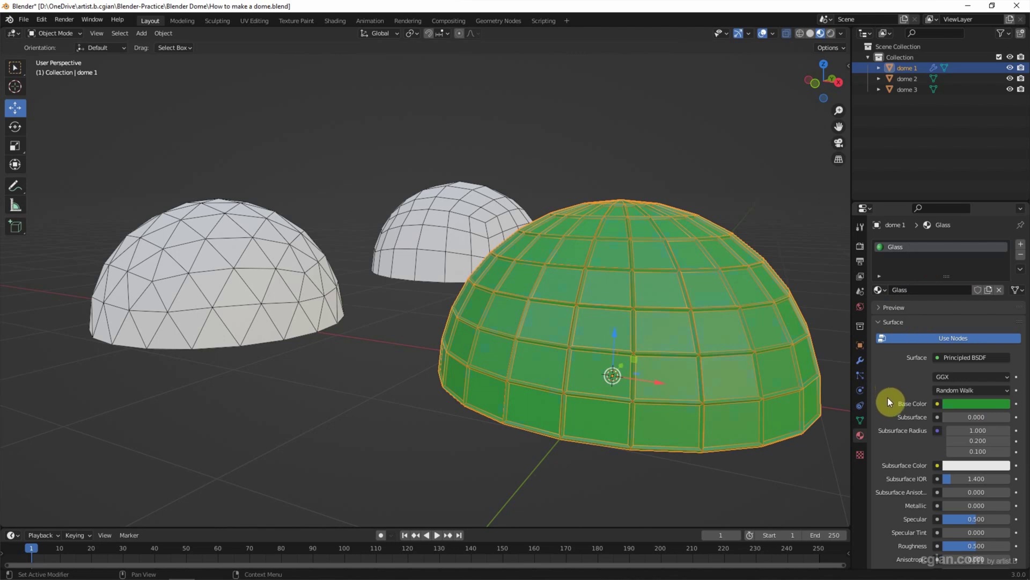
scroll(887, 397, "down", 5)
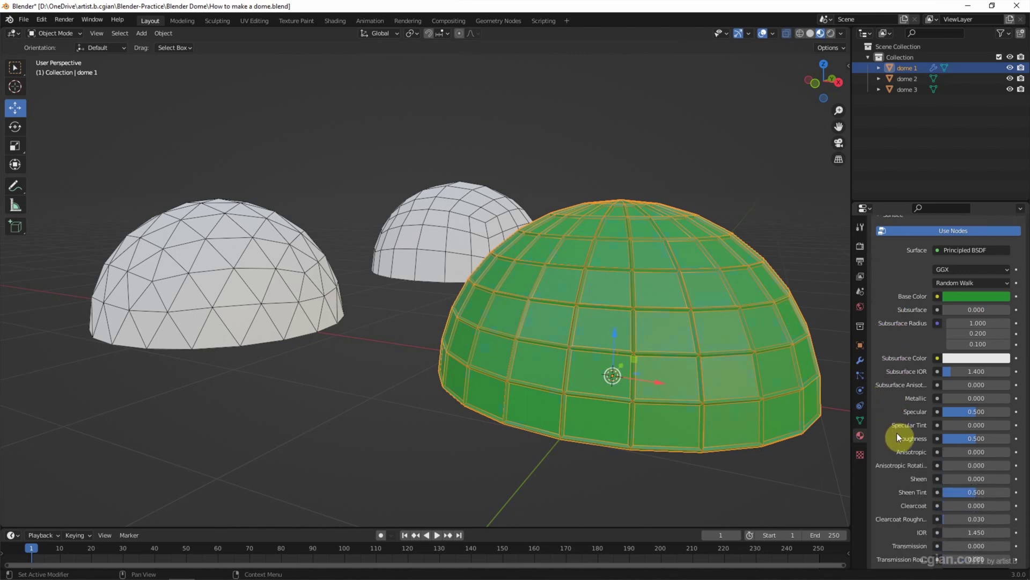
mouse_move(950, 443)
left_mouse_down()
mouse_move(967, 439)
mouse_move(924, 437)
left_mouse_up()
Set the Glass material's Transmission to 1 and Alpha to 0.5
scroll(900, 430, "down", 3)
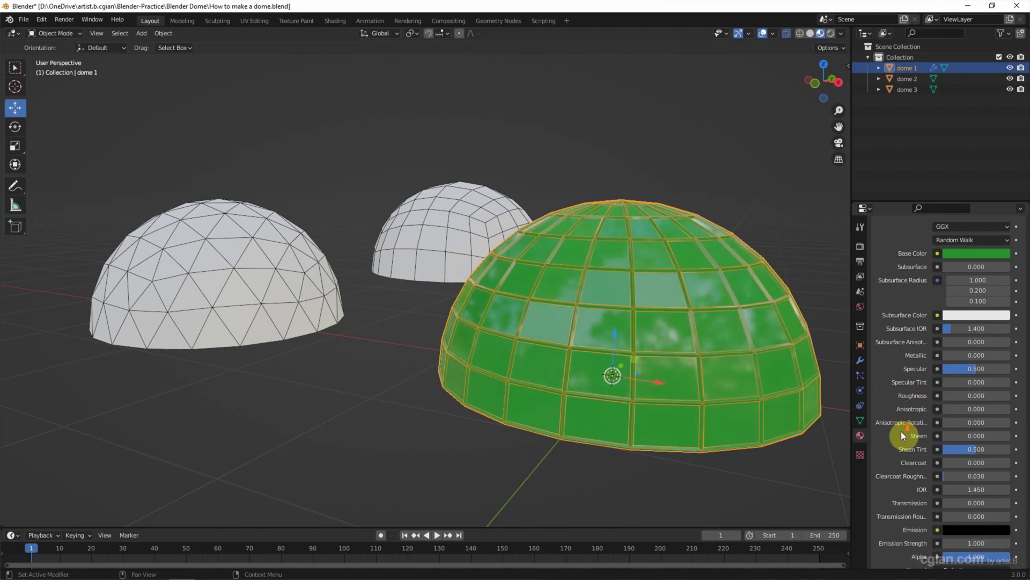
scroll(902, 435, "down", 1)
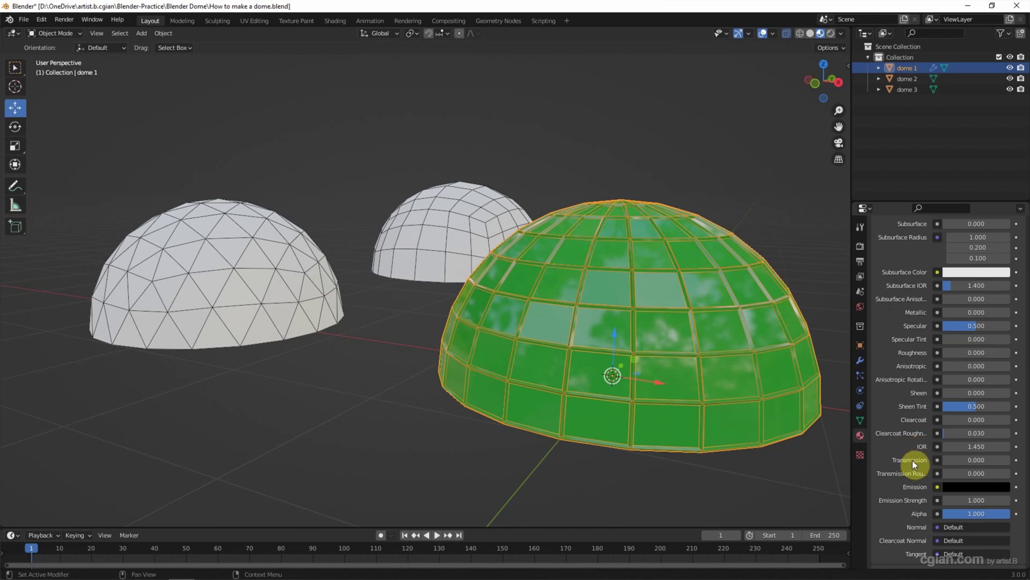
left_click_drag(950, 460, 1011, 460)
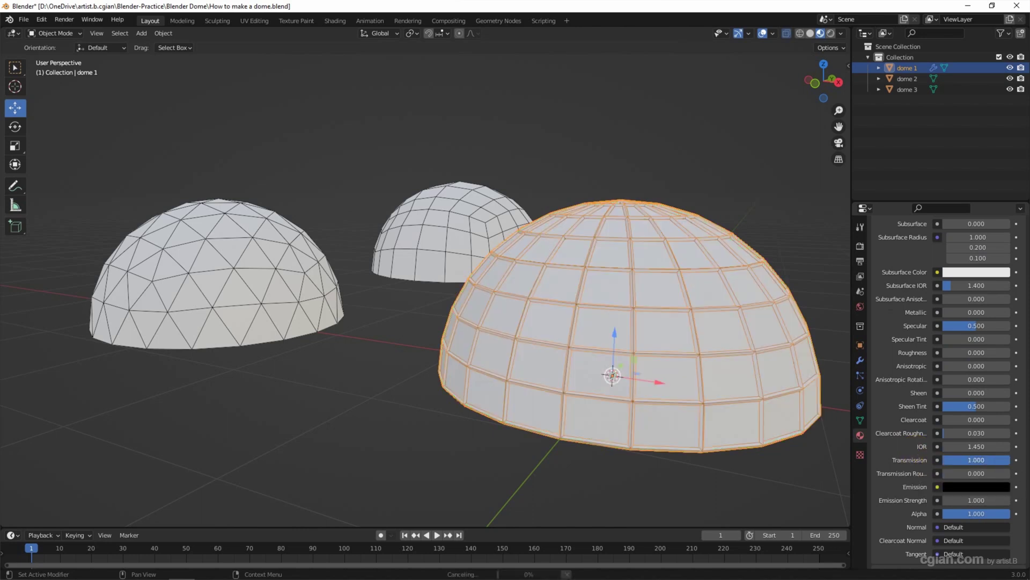
scroll(993, 462, "down", 2)
left_click(981, 469)
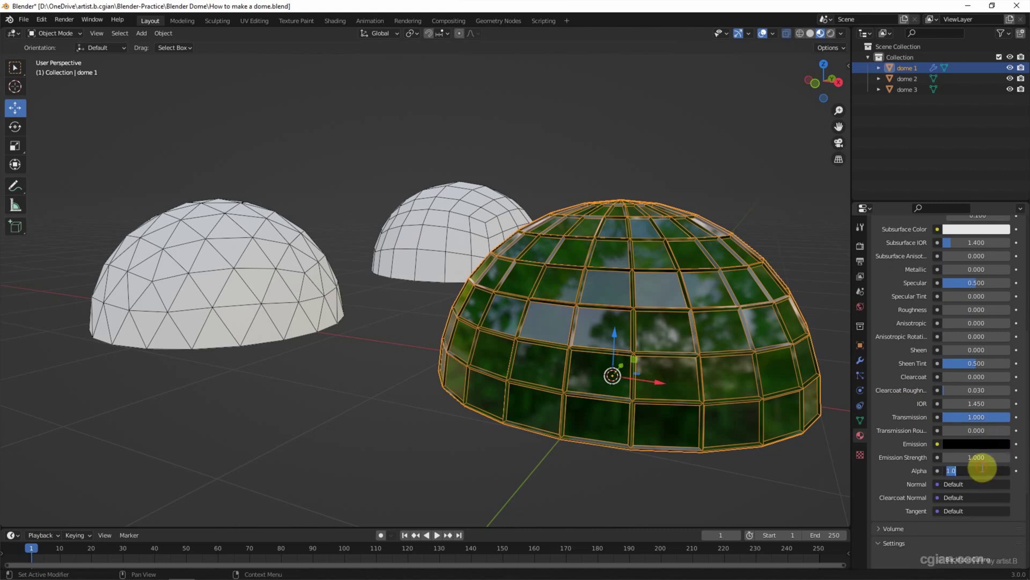
type("0.5")
key("Return")
Add a second material slot on dome 1 with a new material named 'Metal Frame'
scroll(906, 469, "up", 10)
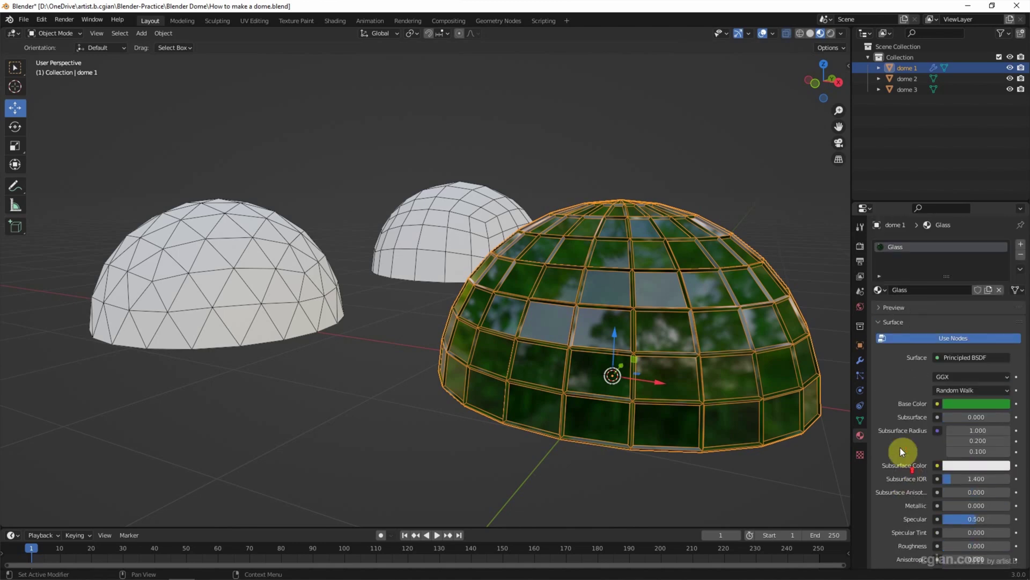
left_click(1021, 244)
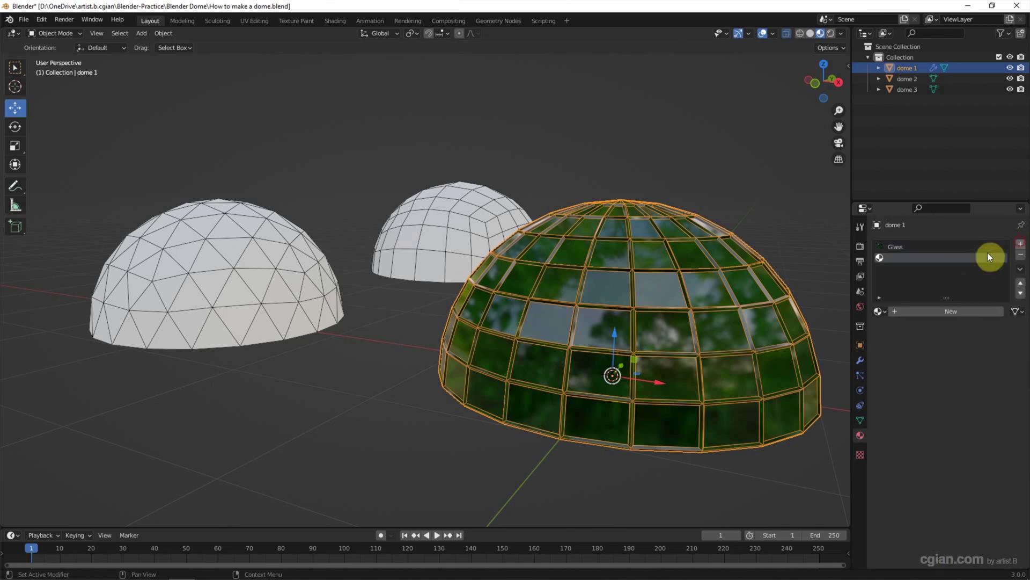
left_click(928, 310)
double_click(924, 311)
type("Metal FR")
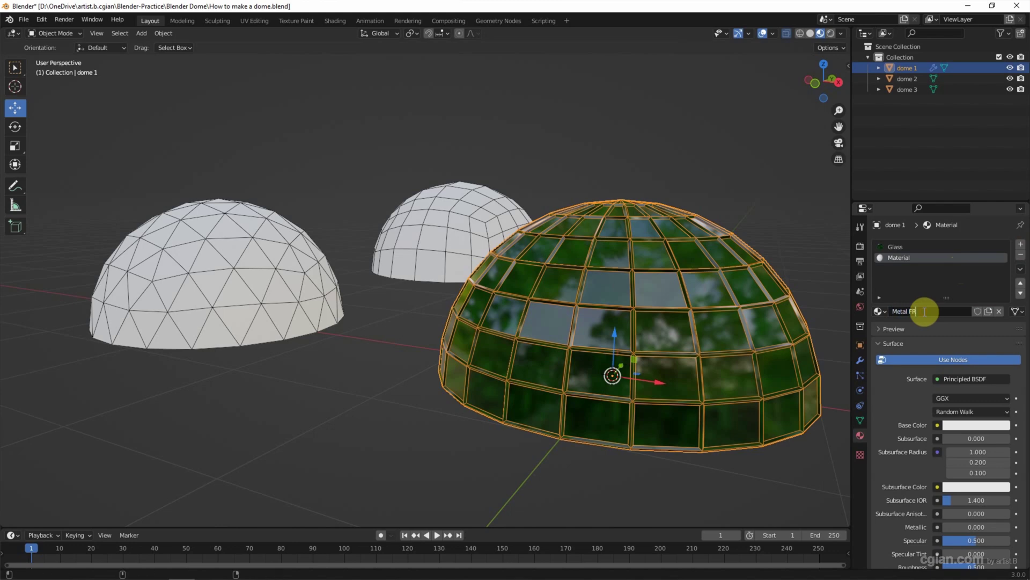
key("BackSpace")
type("rame")
key("Return")
Make Metal Frame mid-grey with Metallic 1 and Roughness 0.3
scroll(891, 391, "down", 3)
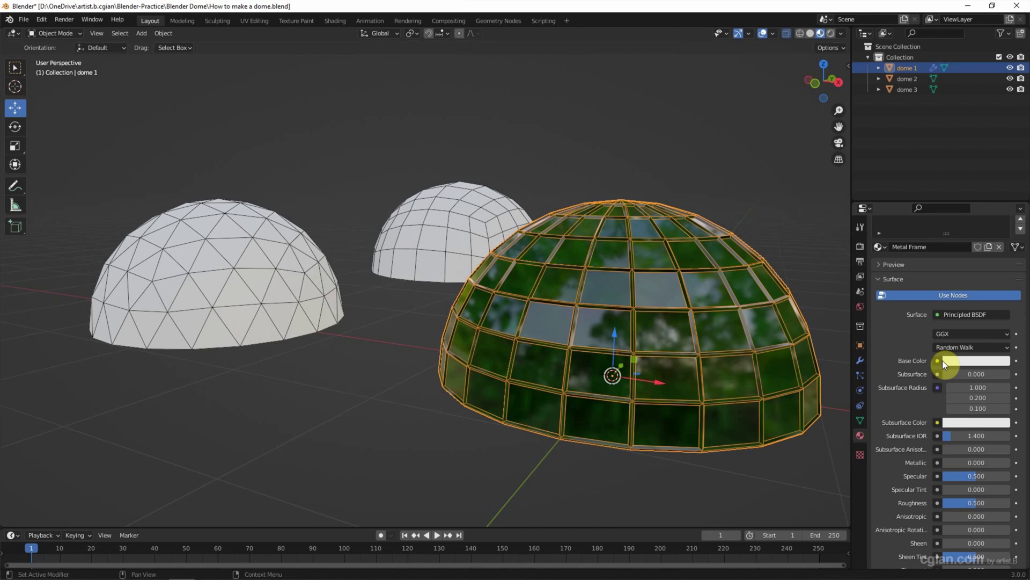
left_click(950, 360)
left_click_drag(993, 223, 1001, 226)
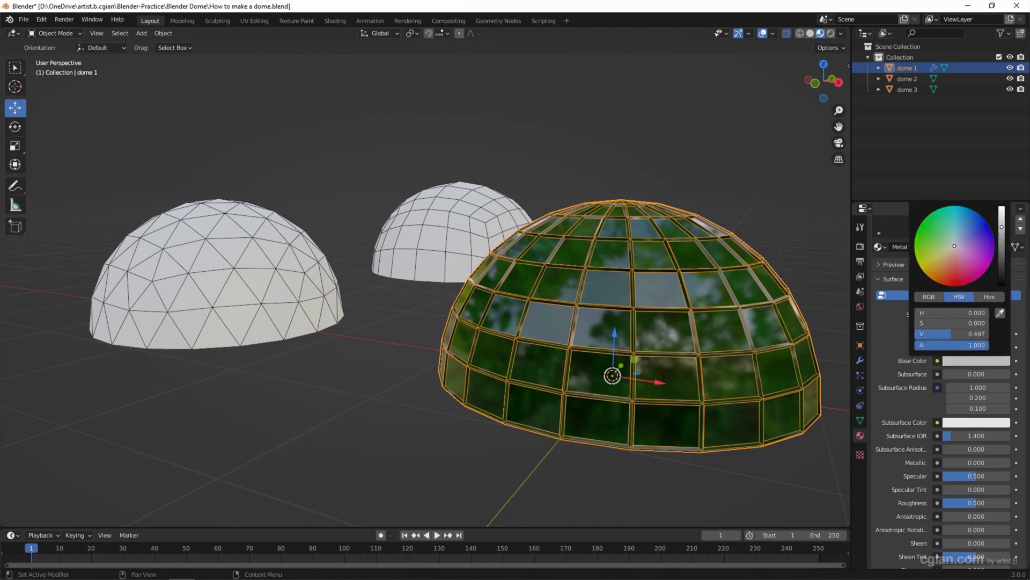
scroll(887, 420, "down", 2)
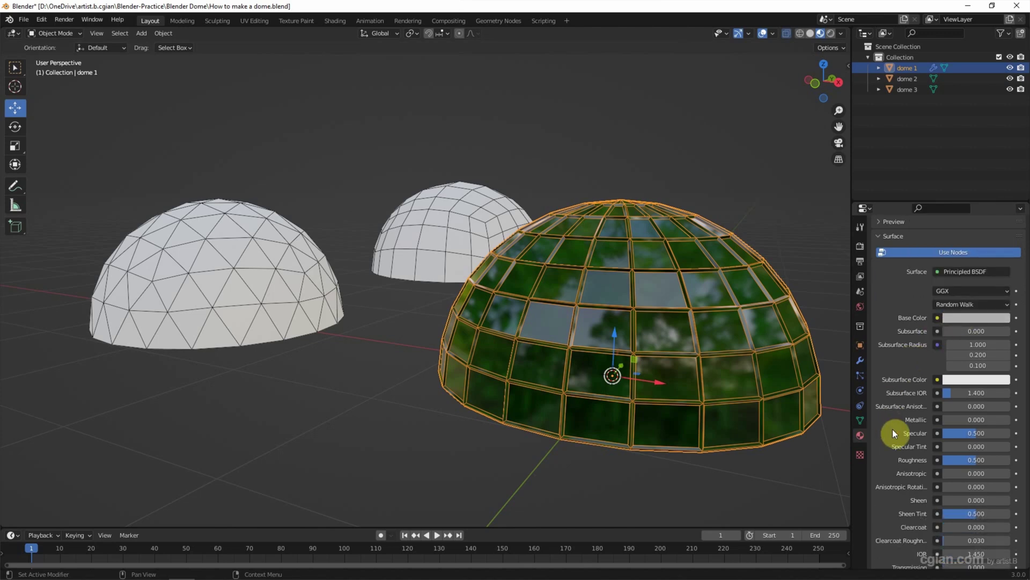
left_click_drag(947, 420, 1012, 424)
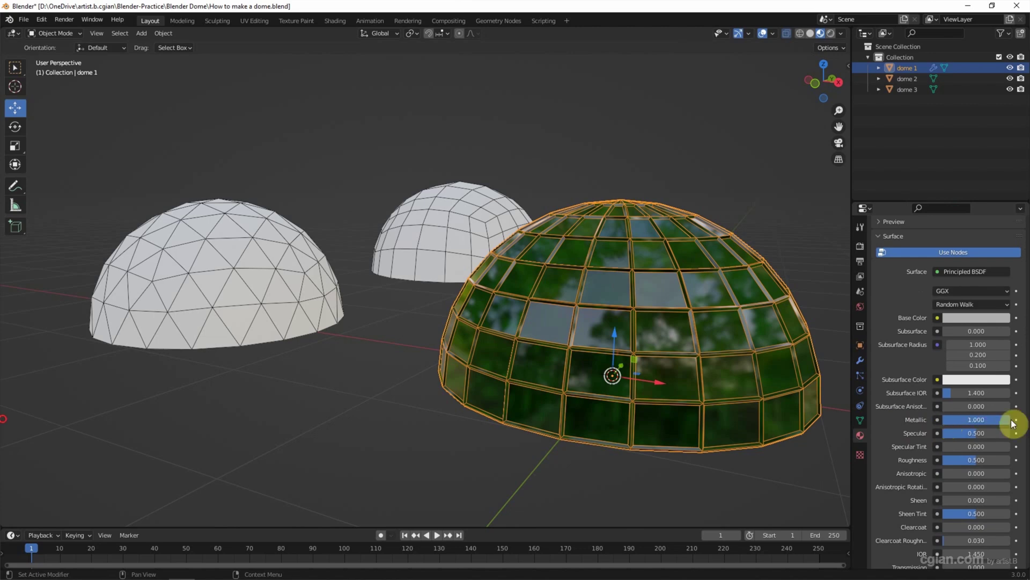
double_click(953, 459)
type("0.3")
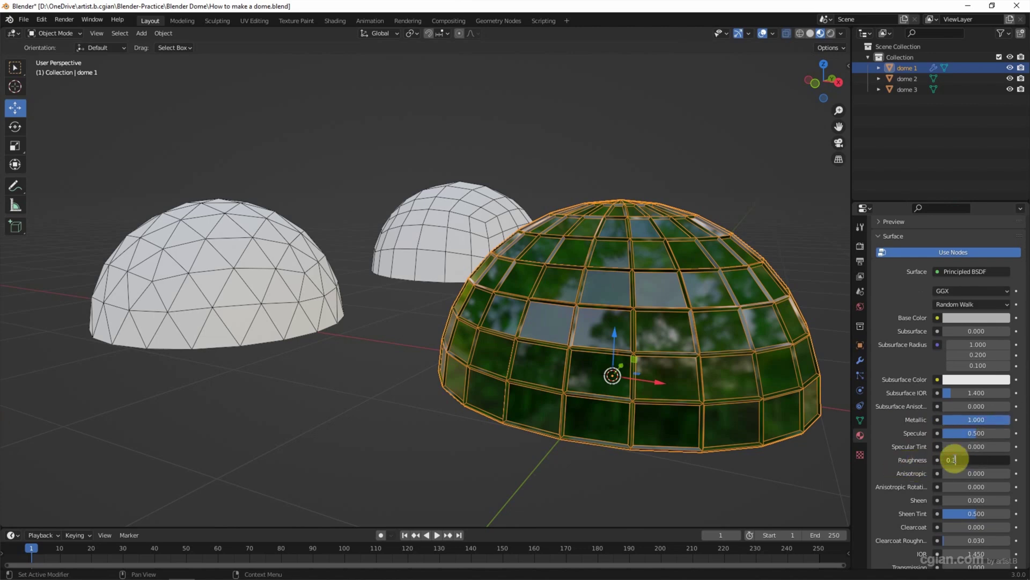
key("Return")
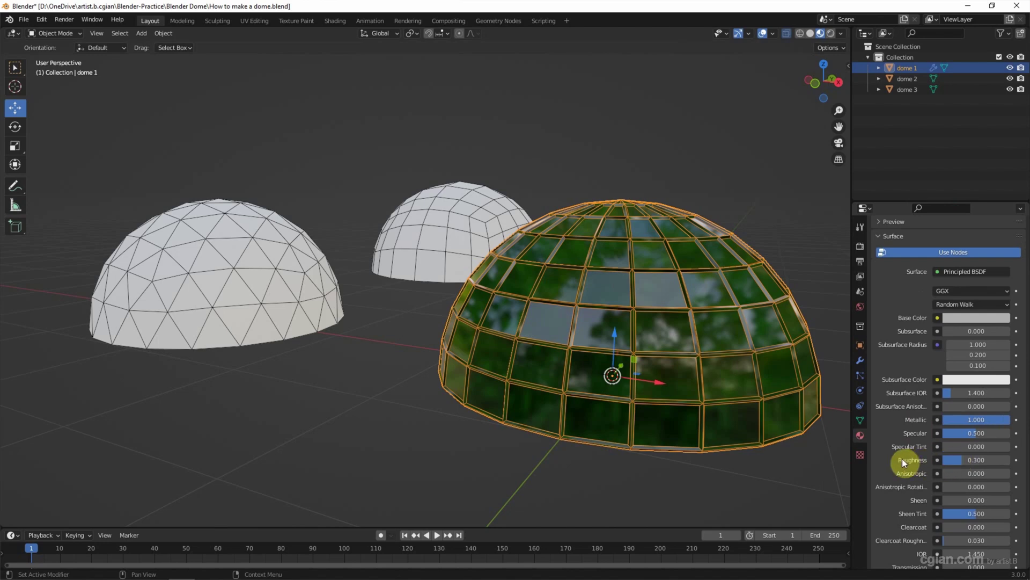
scroll(902, 458, "up", 5)
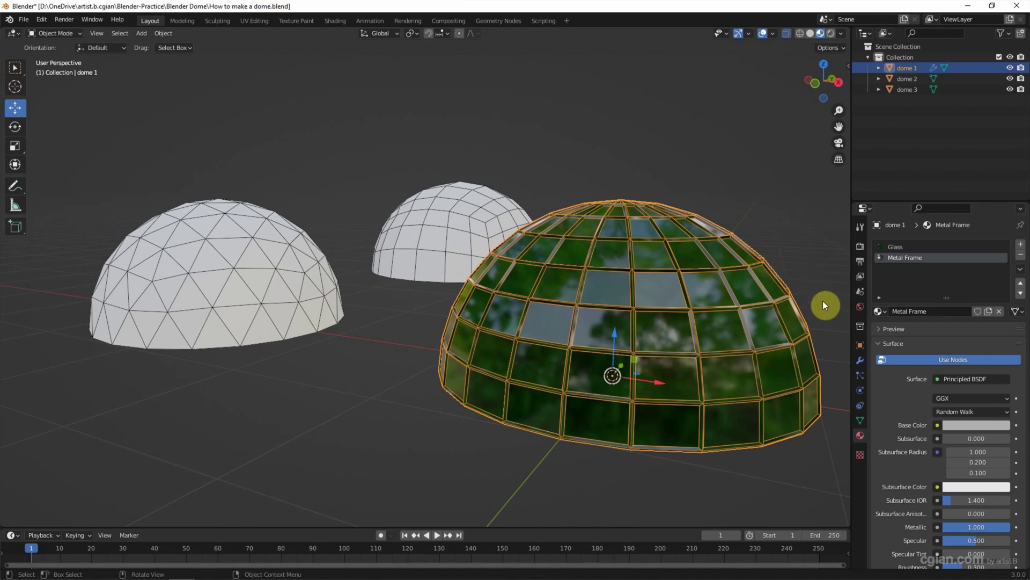
Set the Wireframe modifier's Material Offset to 1 so the bars use Metal Frame
left_click(860, 360)
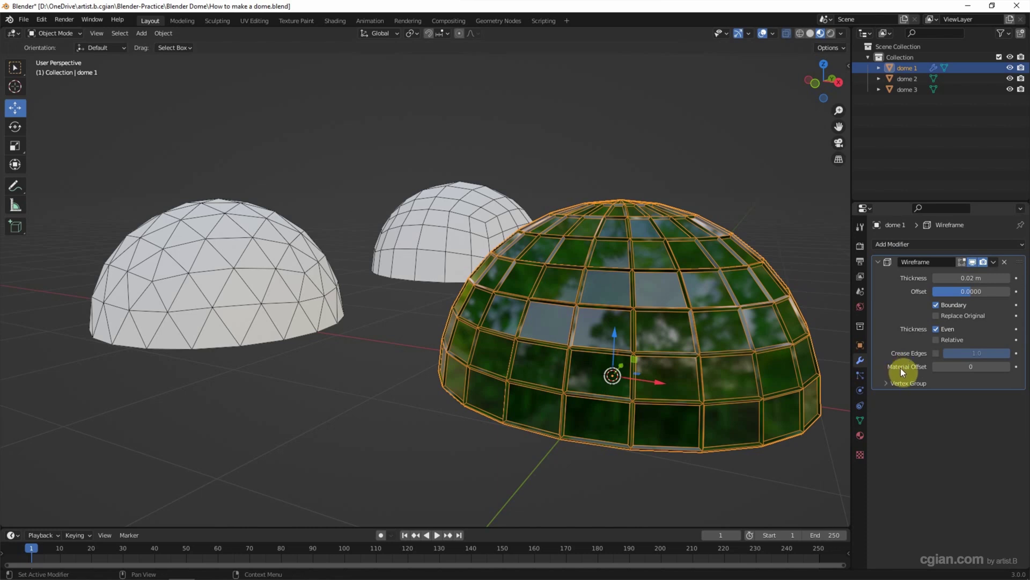
left_click(1007, 366)
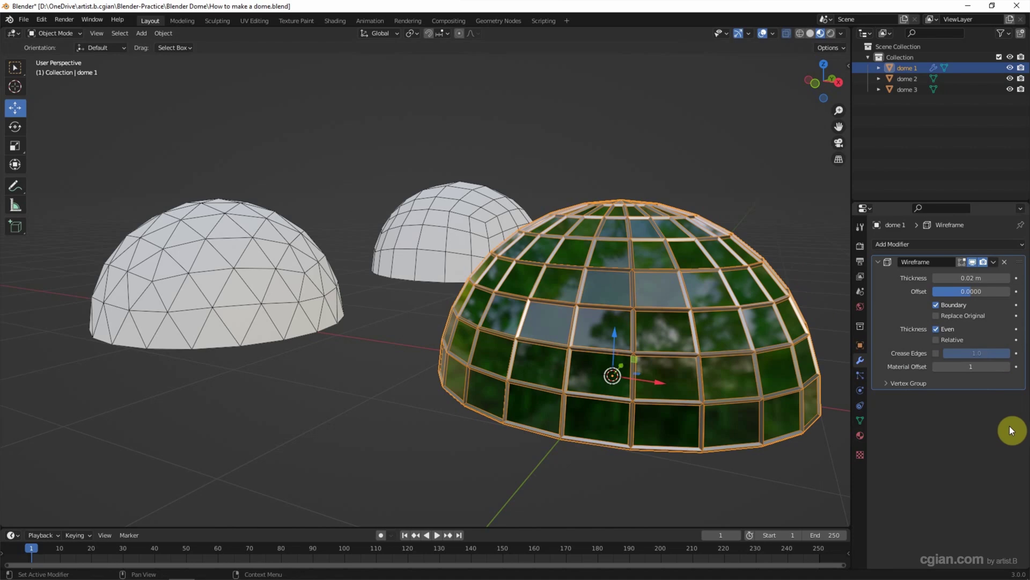
left_click(15, 67)
scroll(685, 357, "up", 2)
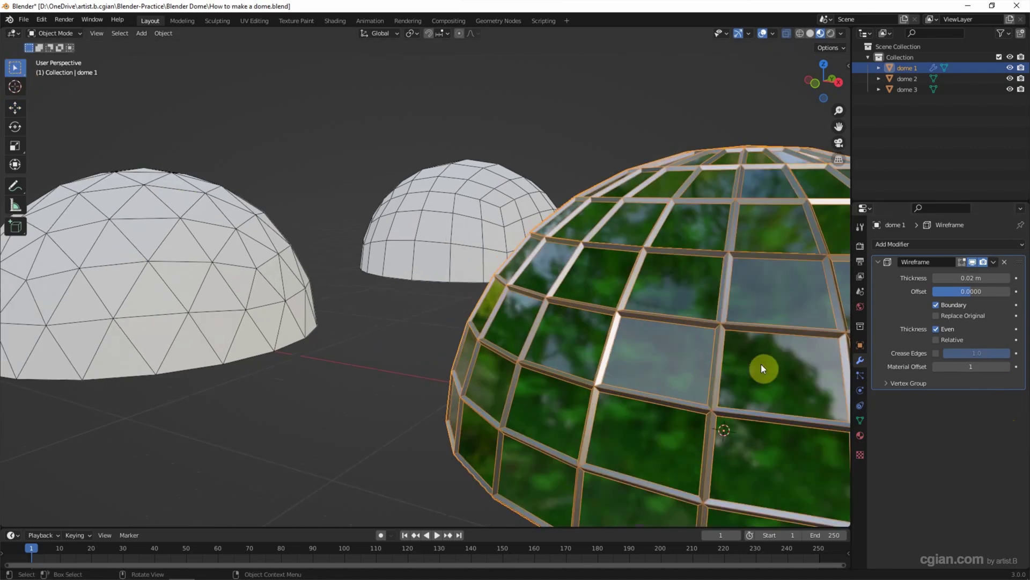
scroll(618, 319, "down", 3)
scroll(691, 321, "up", 5)
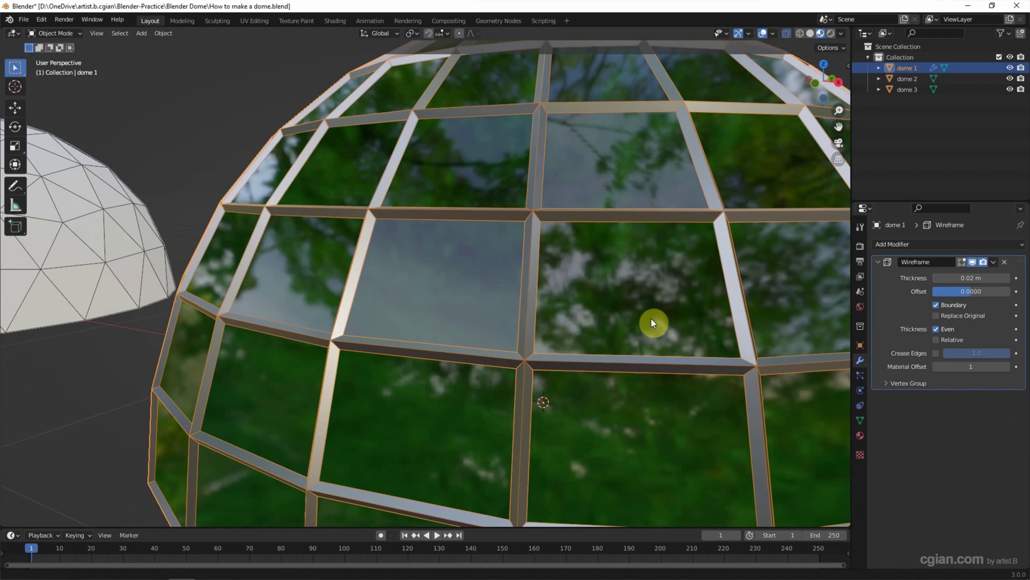
left_click(891, 243)
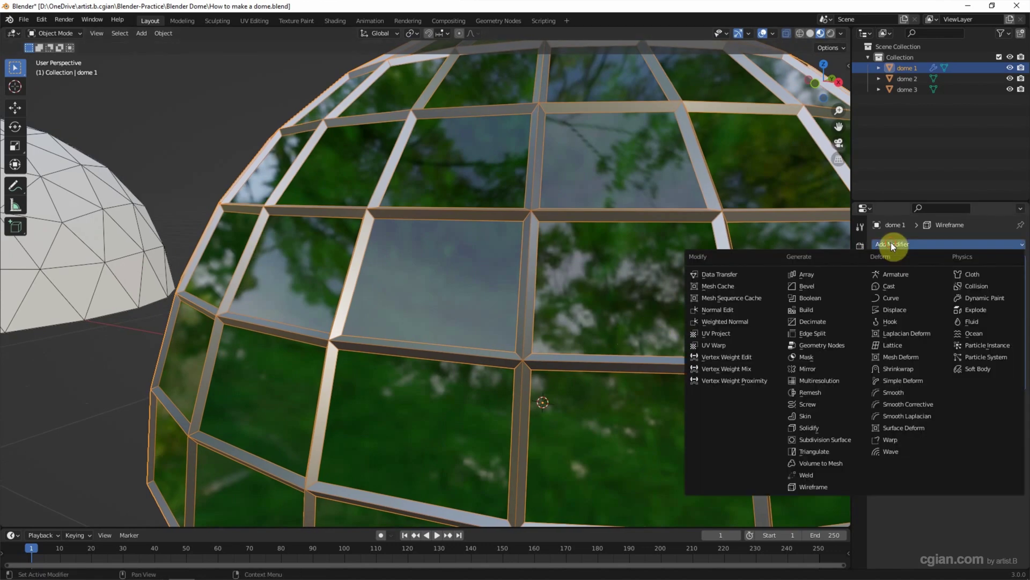
Add a Bevel modifier with 2 segments to dome 1, then box-select the two white domes
left_click(835, 286)
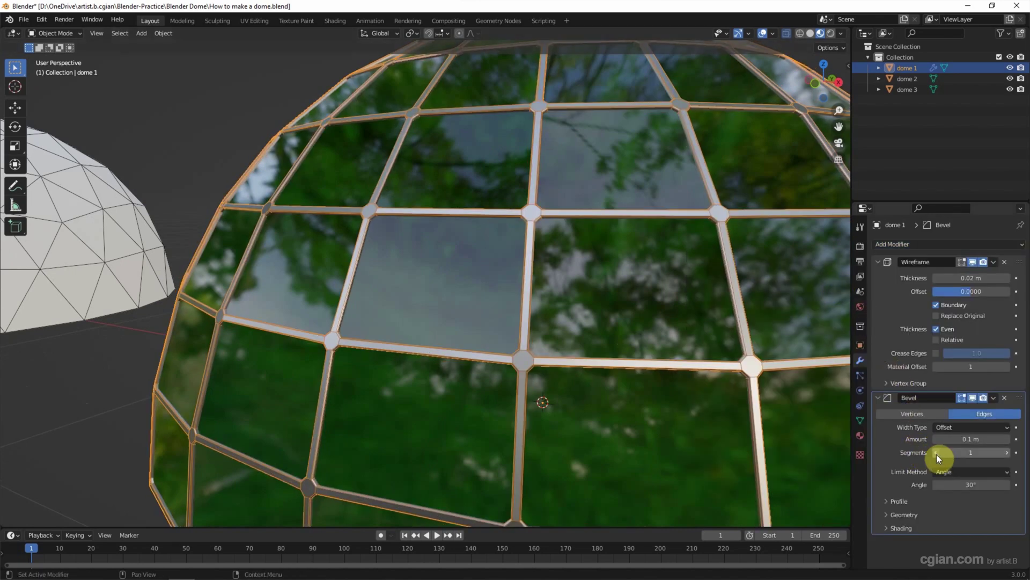
left_click(1007, 453)
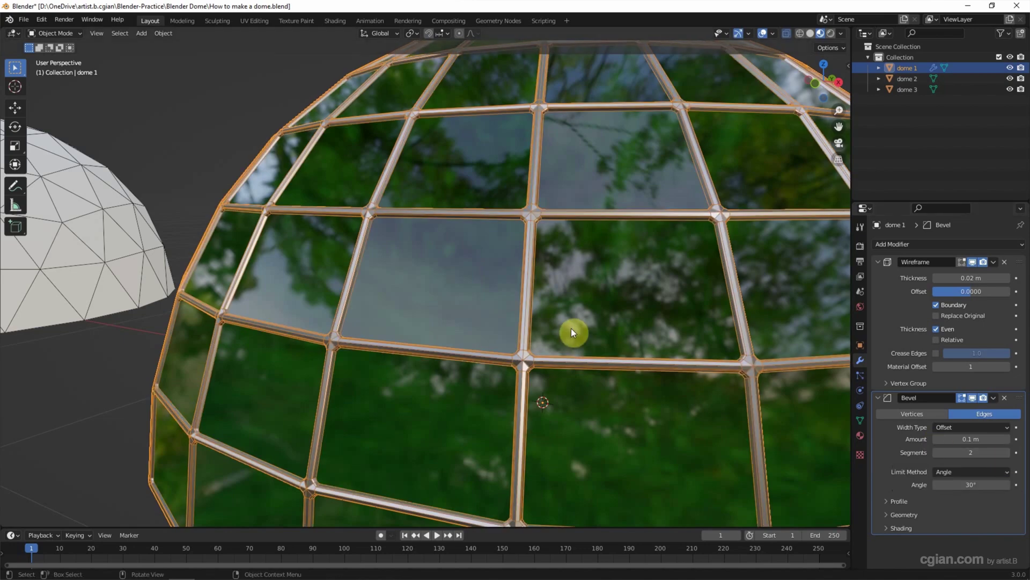
scroll(571, 328, "down", 8)
middle_click_drag(574, 327, 528, 245)
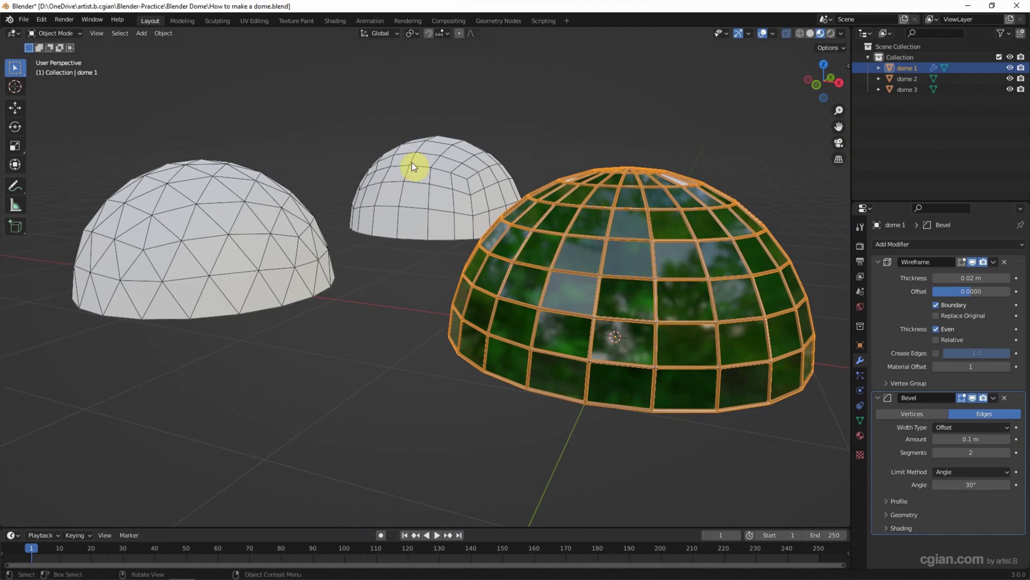
left_click_drag(387, 112, 214, 207)
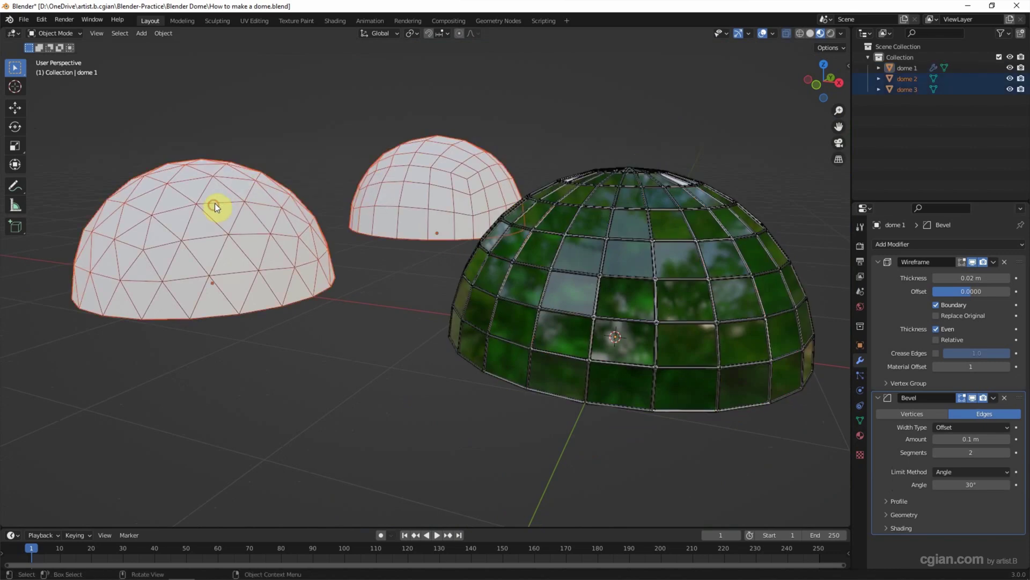
Copy dome 1's Wireframe and Bevel modifiers onto dome 2 and dome 3 via Ctrl+L
left_click(624, 226, "shift")
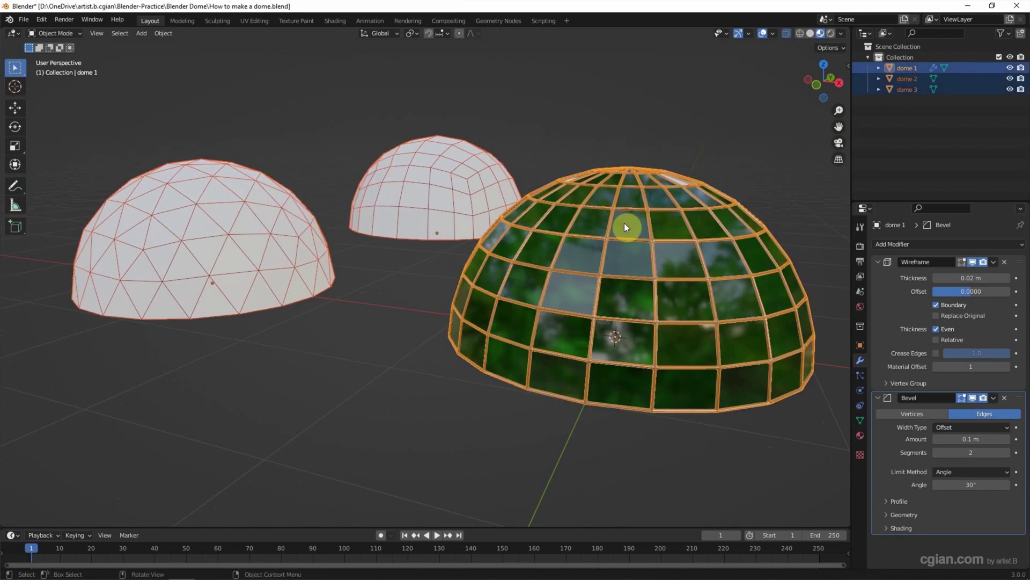
key("ctrl+l")
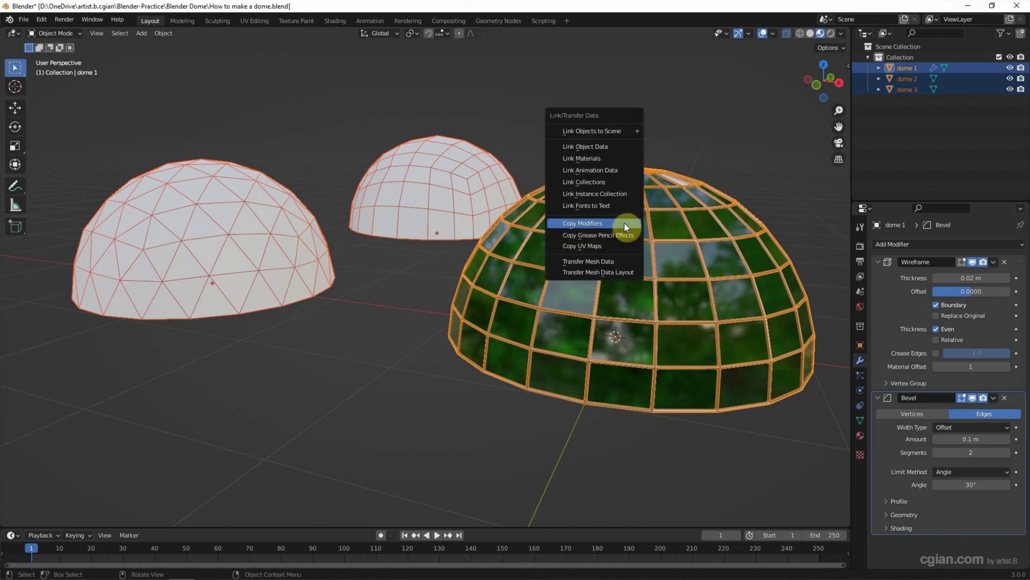
left_click(624, 223)
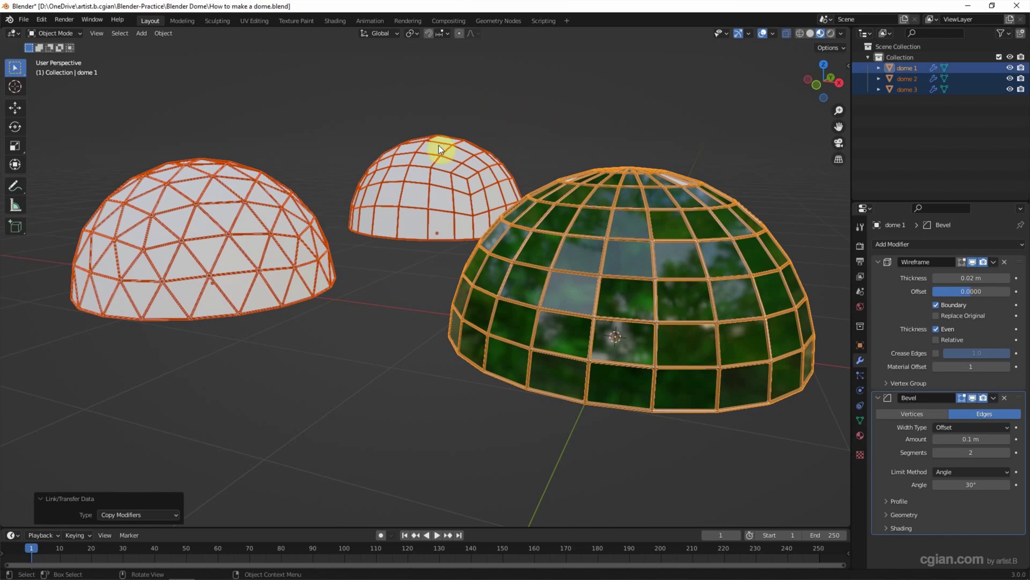
left_click(309, 134)
Assign Glass to dome 3's first slot and Metal Frame to a new second slot
left_click(410, 171)
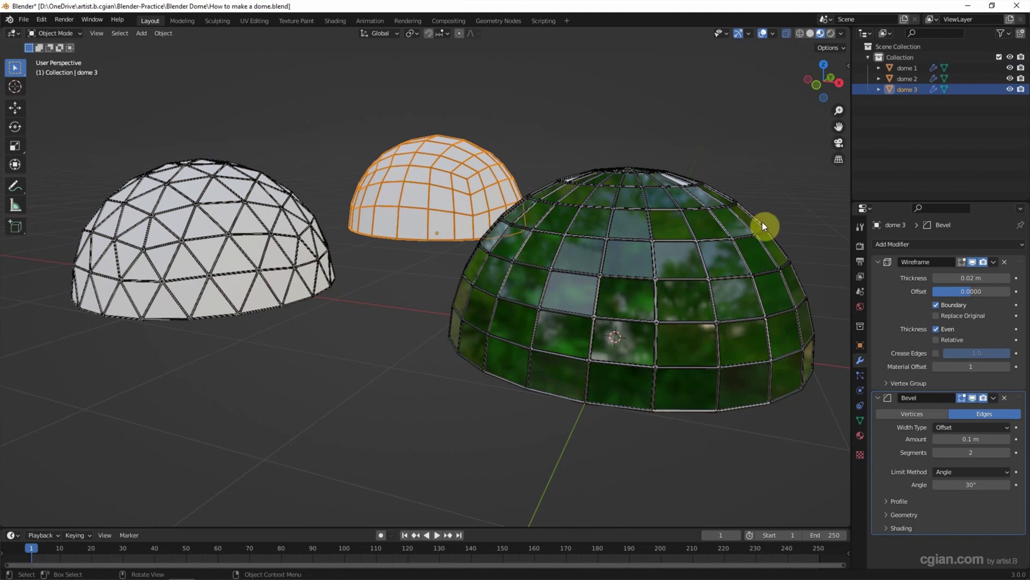
left_click(860, 436)
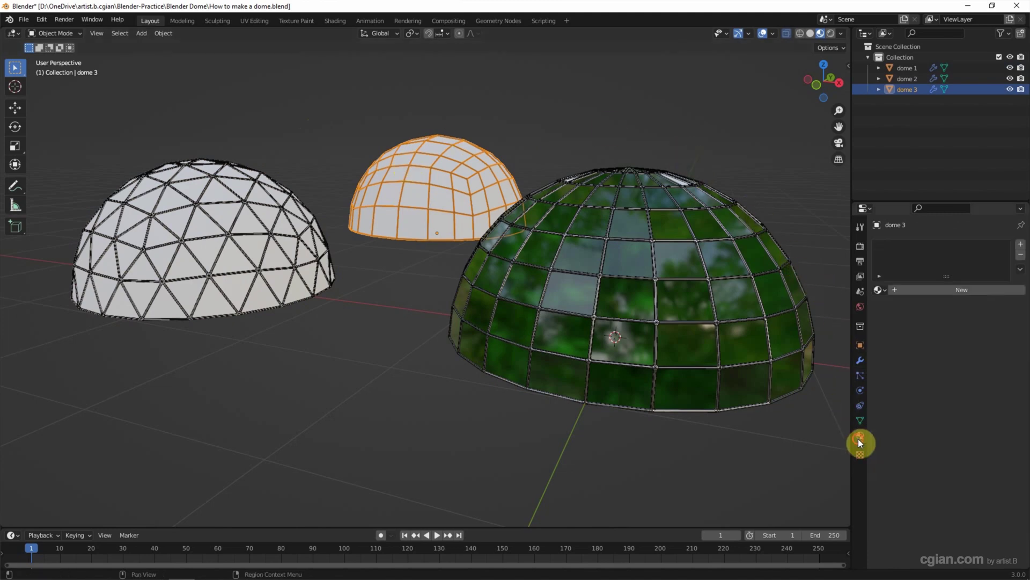
left_click(879, 290)
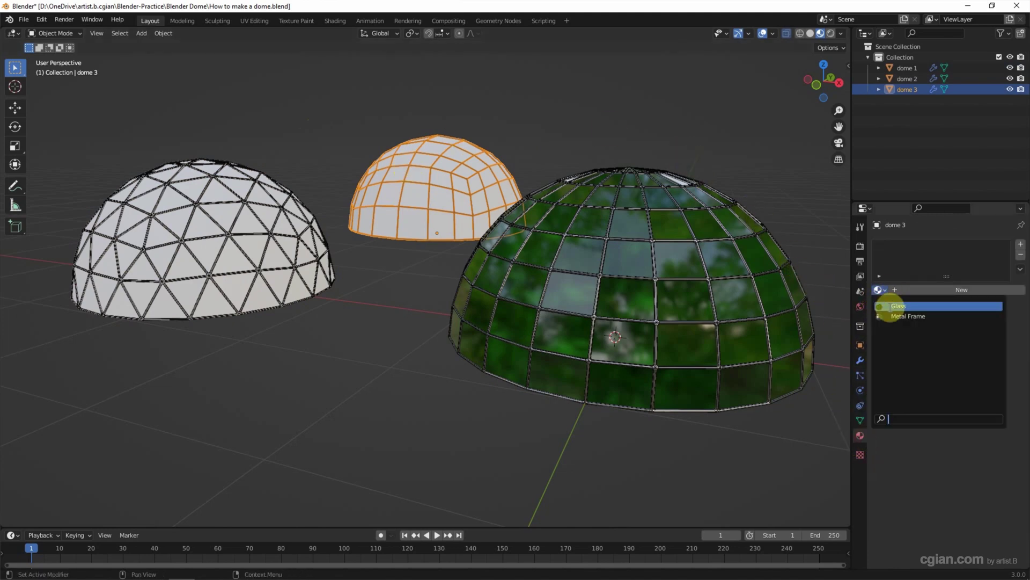
left_click(887, 304)
left_click(1021, 244)
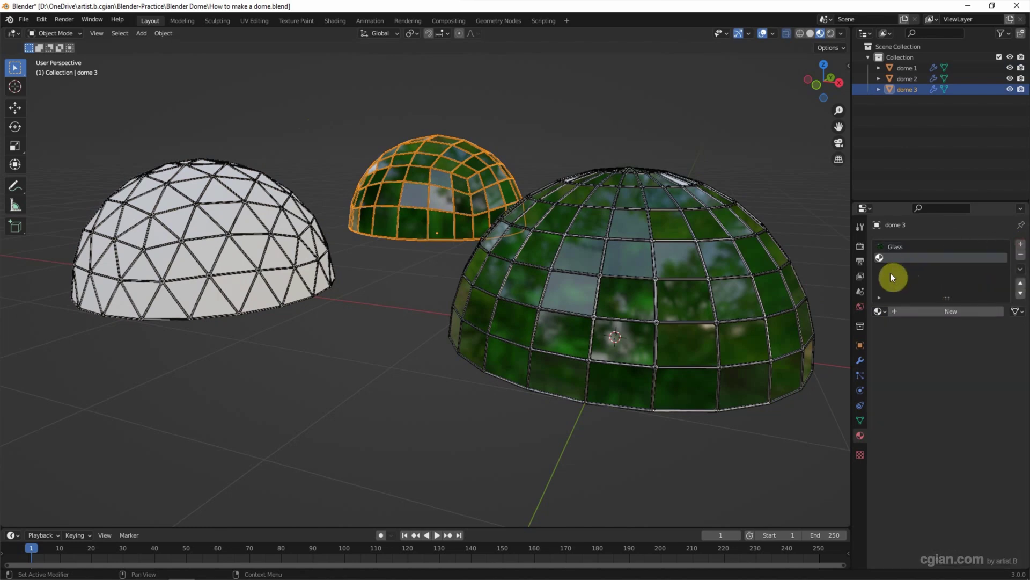
left_click(879, 311)
left_click(900, 337)
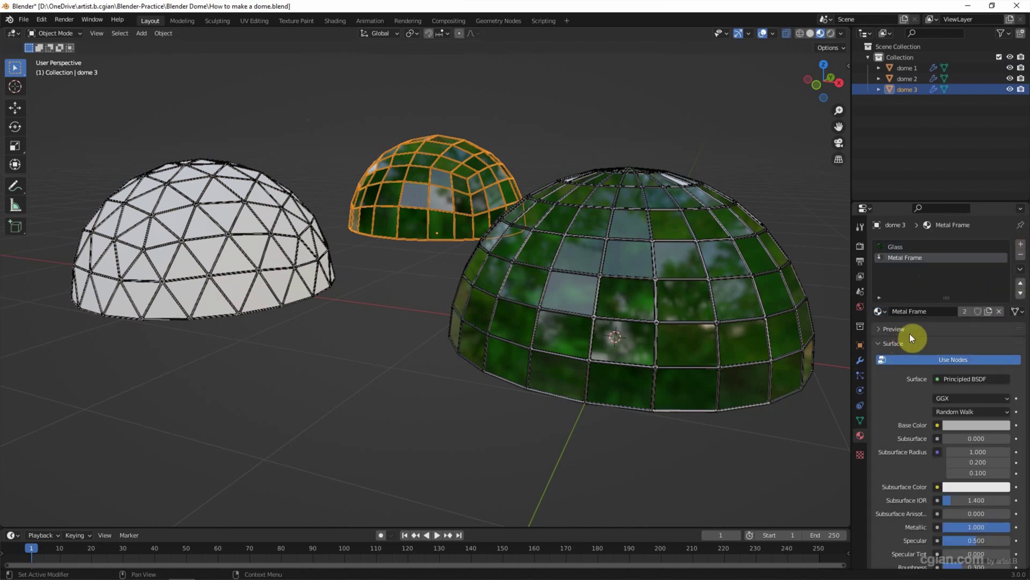
left_click(330, 156)
Give dome 2 the Glass and Metal Frame materials, then turn off the Wireframe overlay
left_click(244, 207)
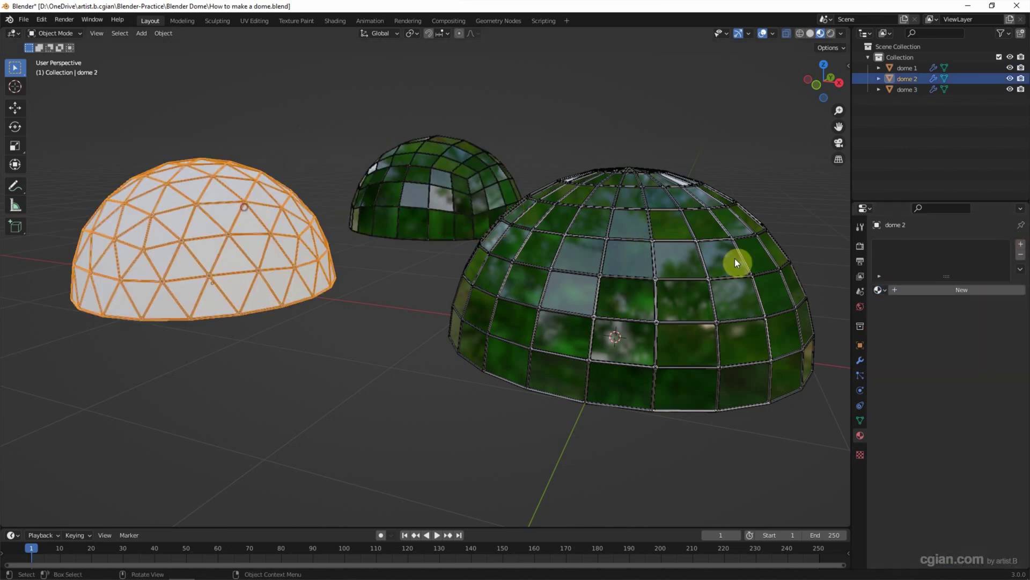
left_click(879, 290)
left_click(886, 313)
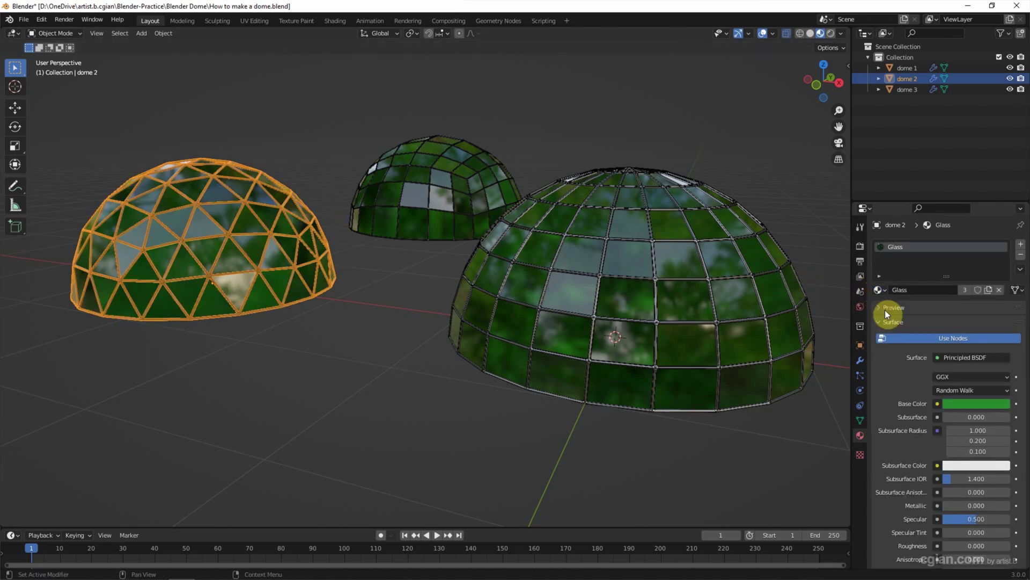
left_click(1021, 244)
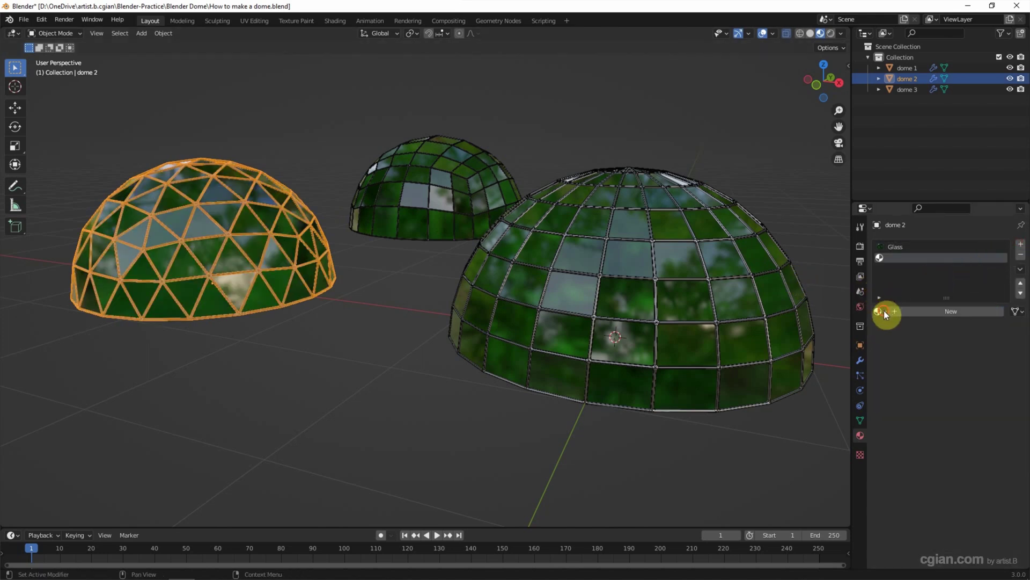
left_click(883, 310)
left_click(890, 331)
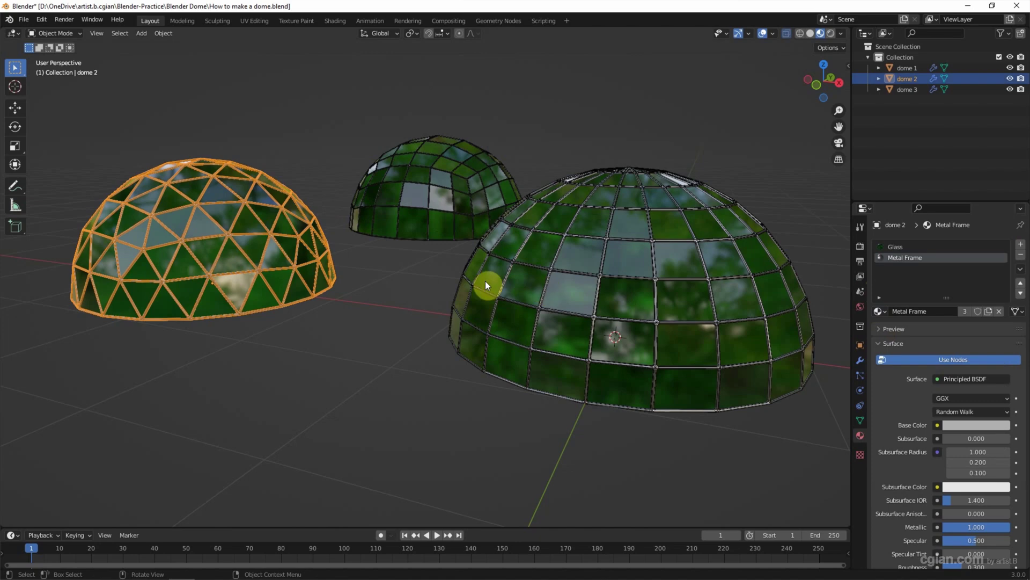
left_click(391, 276)
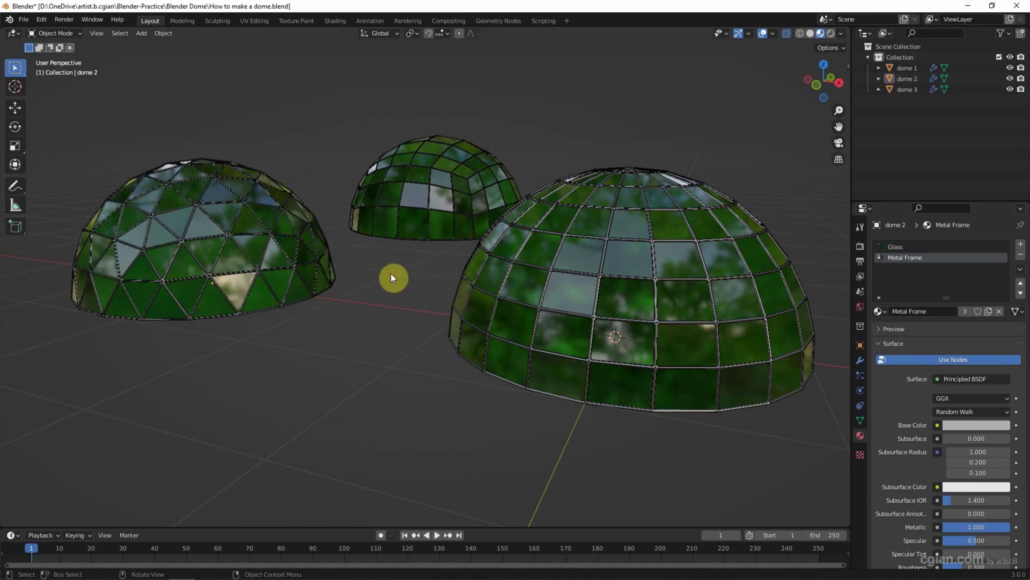
left_click(769, 34)
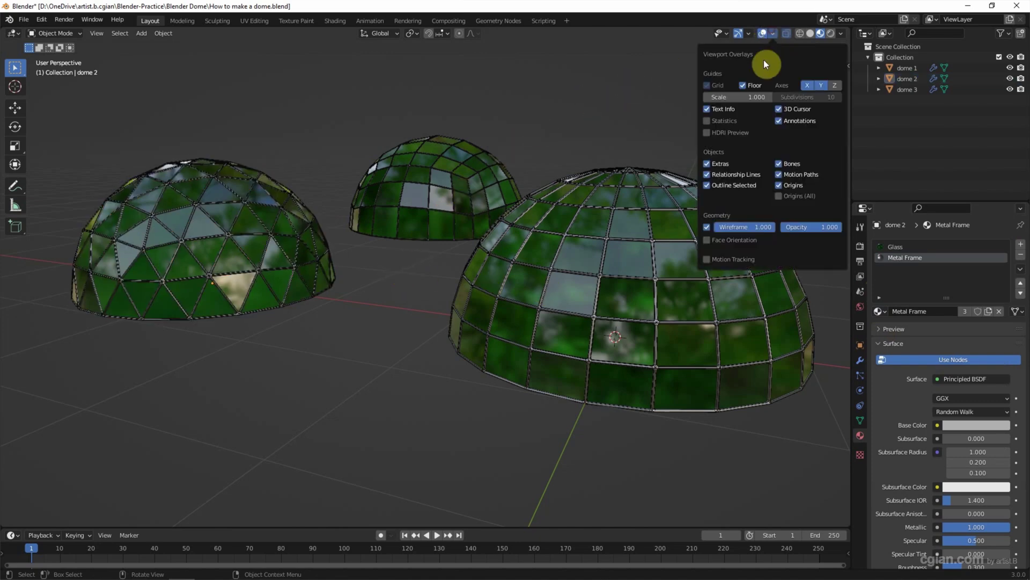
left_click(705, 227)
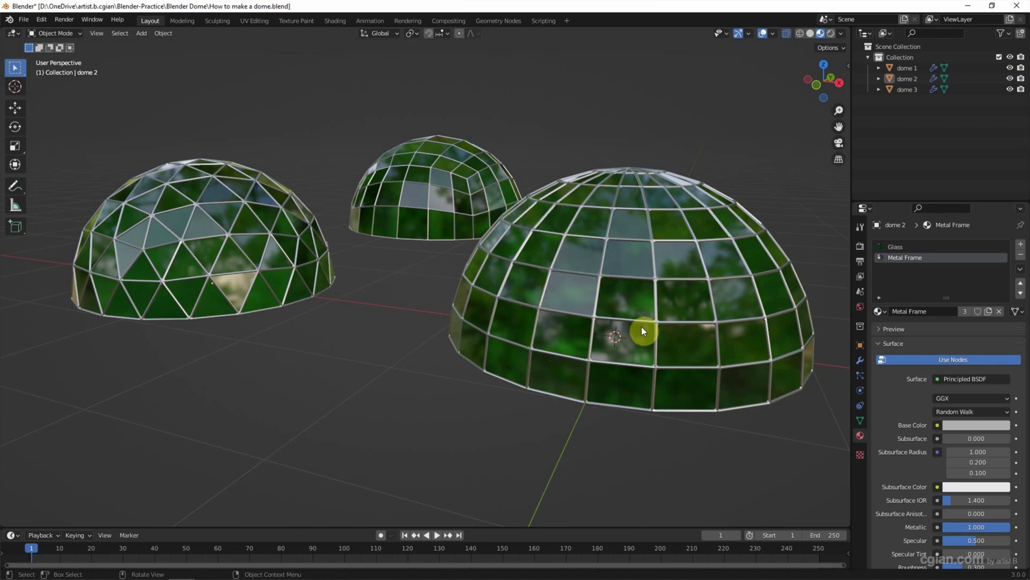
Enter Edit Mode on dome 1 and select six lower front faces for a door
left_click(634, 313)
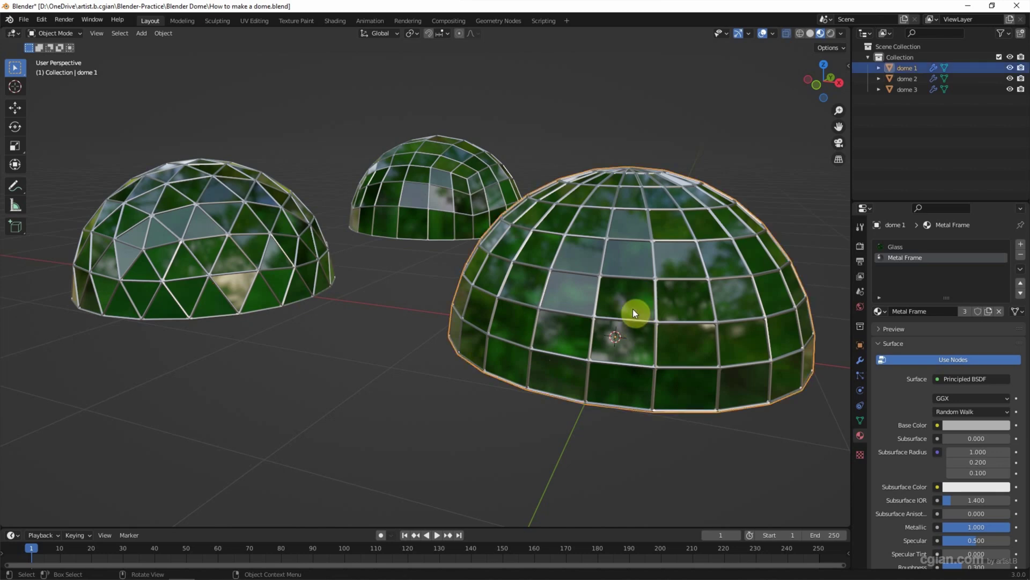
left_click(53, 32)
left_click(50, 53)
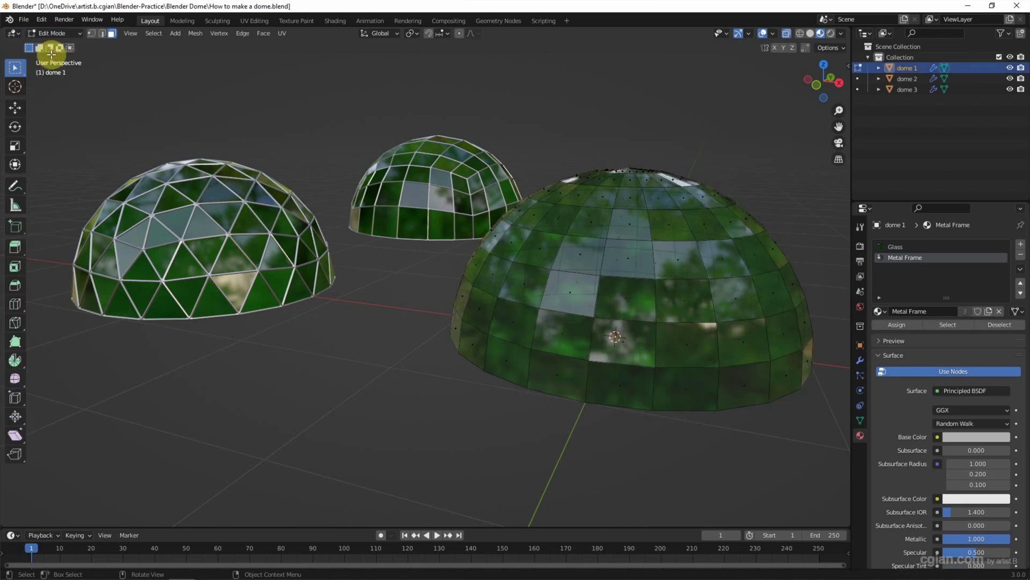
left_click(569, 295)
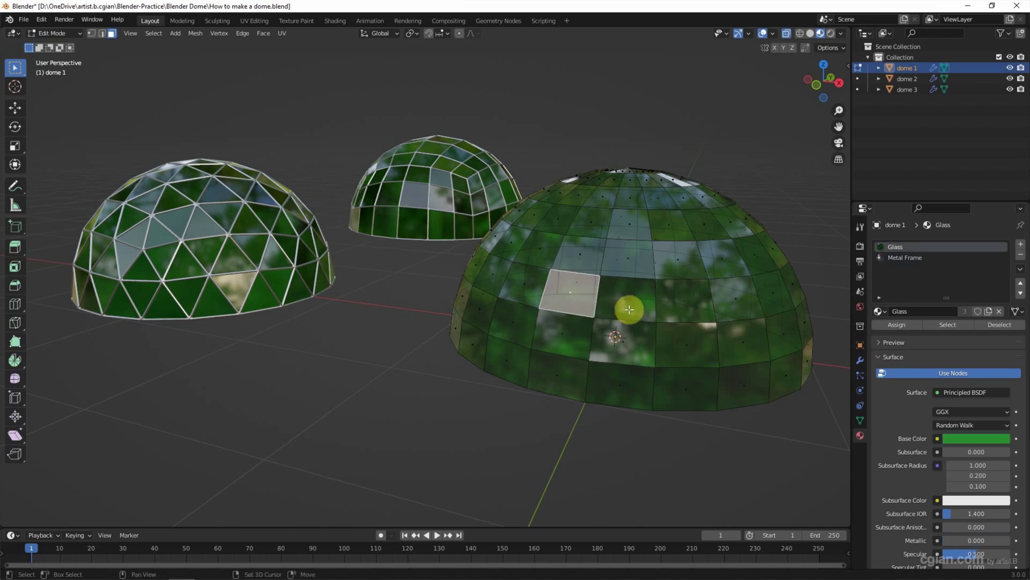
left_click(626, 301, "shift")
left_click(626, 342, "shift")
left_click(564, 340, "shift")
left_click(577, 376, "shift")
left_click(617, 381, "shift")
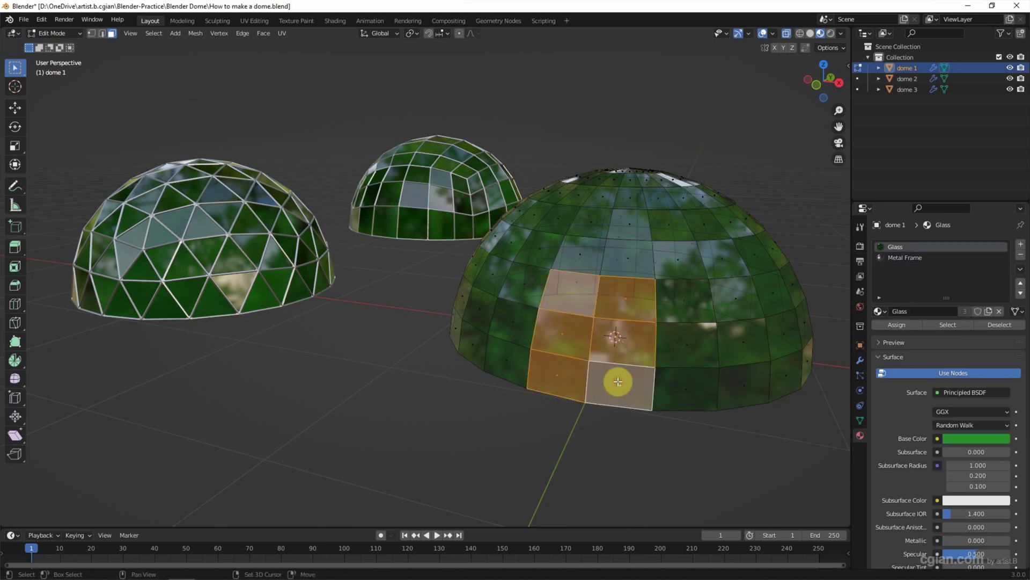
Delete the selected faces to cut the doorway and return to Object Mode
key("x")
left_click(618, 381)
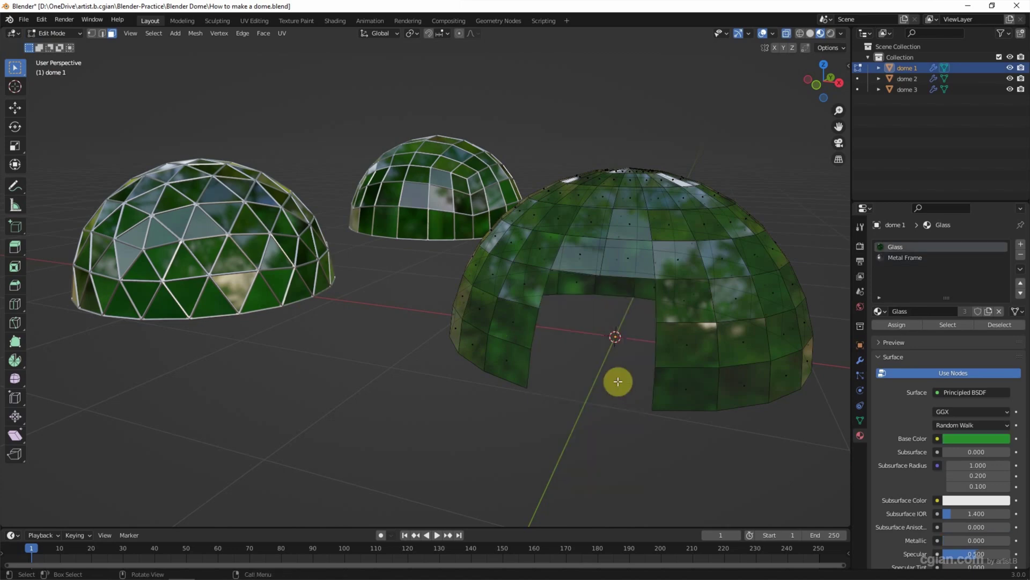
middle_click_drag(610, 376, 602, 373)
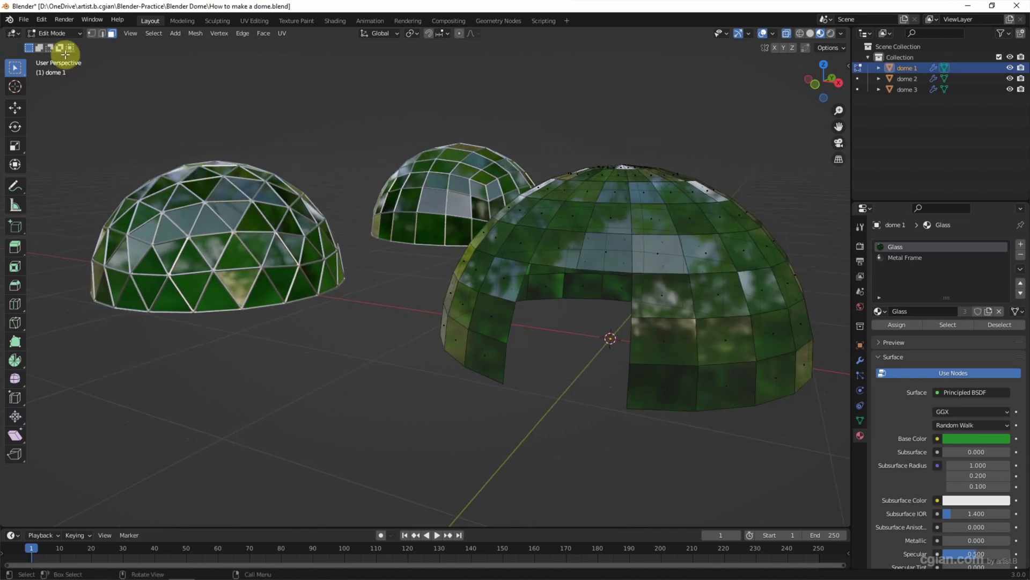
left_click(59, 33)
left_click(59, 45)
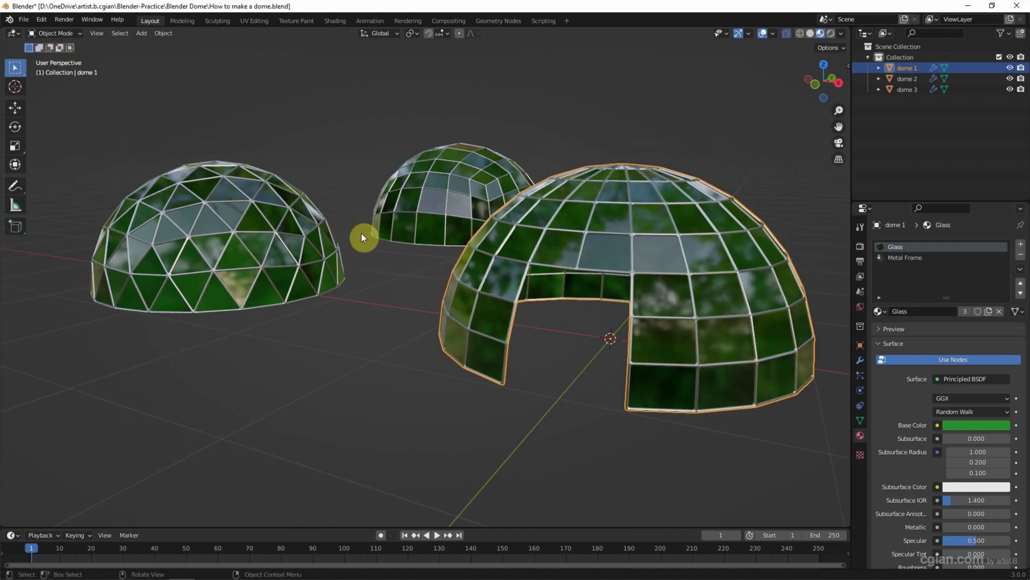
middle_click_drag(361, 233, 360, 225)
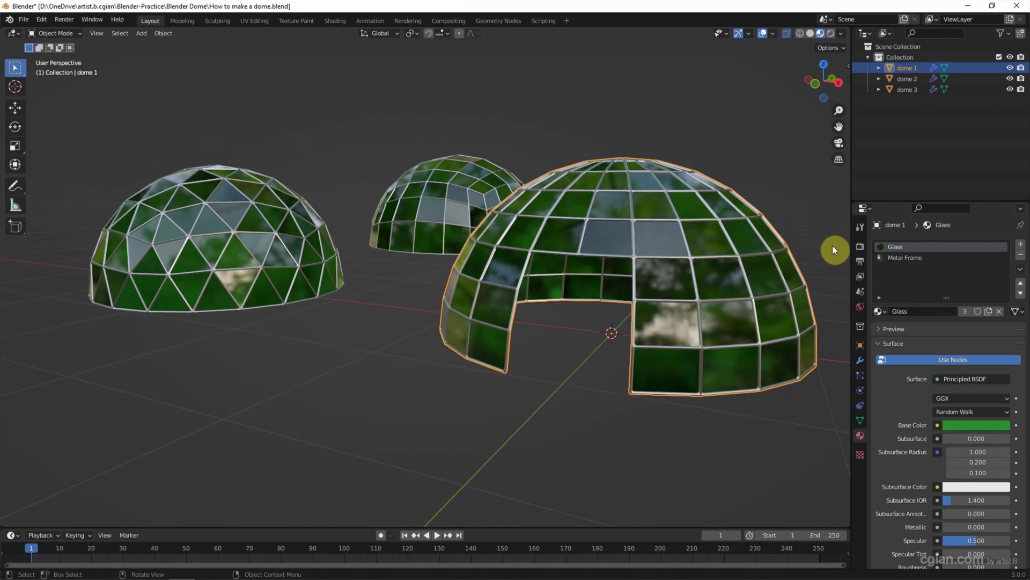
left_click(860, 246)
Set the render engine to Cycles and view the scene in Rendered shading
left_click(963, 251)
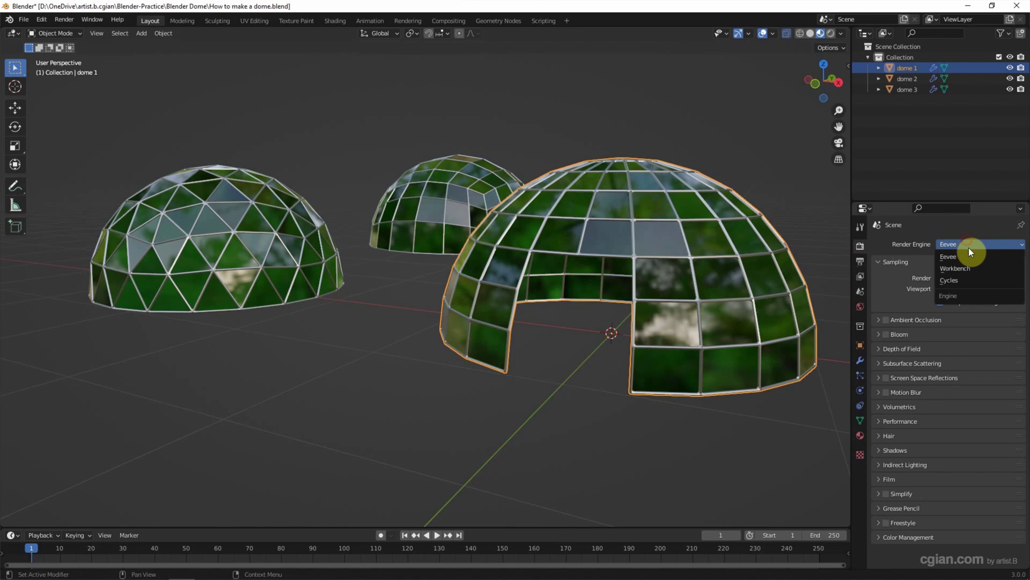
left_click(969, 277)
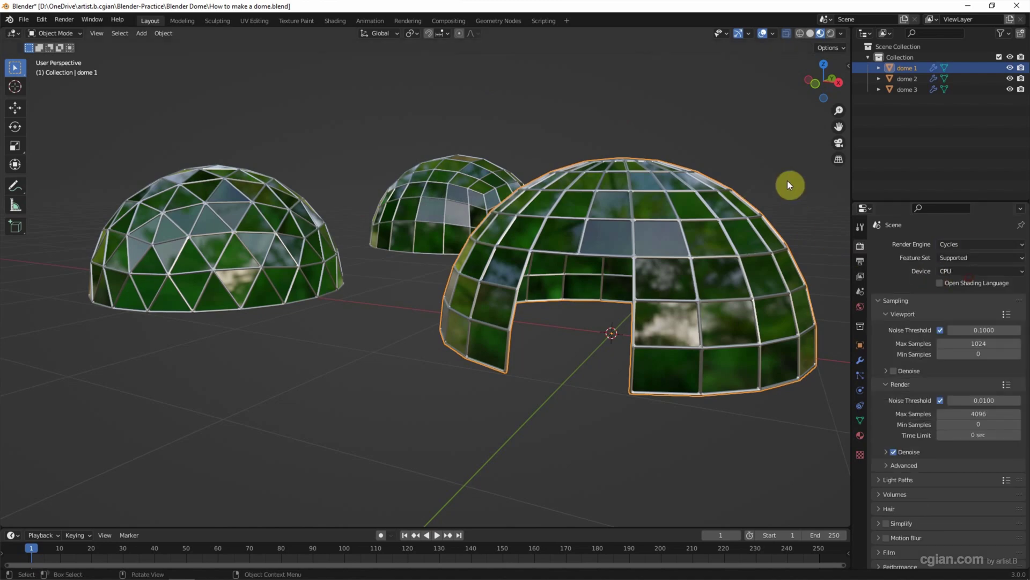
left_click(830, 33)
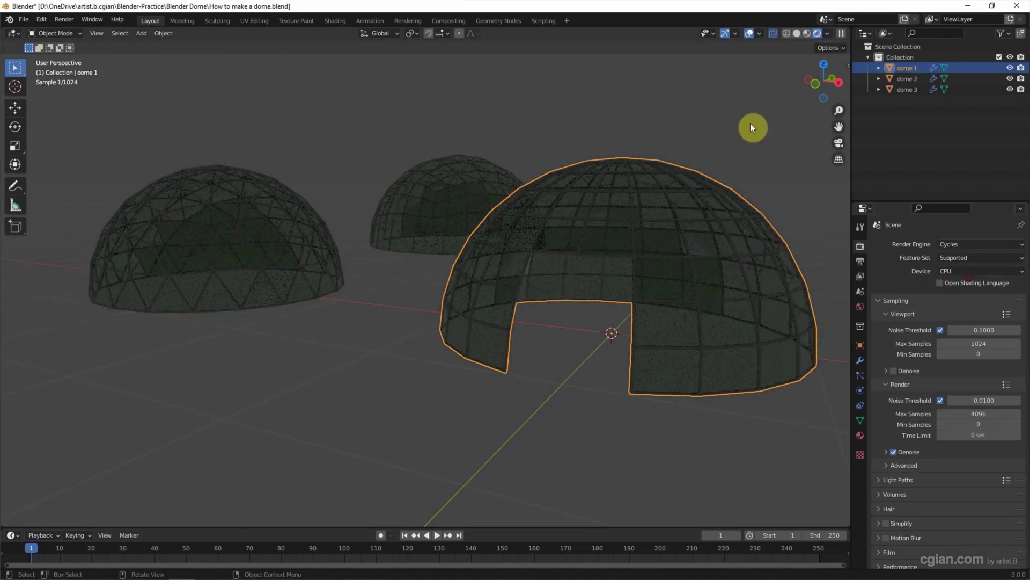
Add a ground plane under the domes and scale it up to 4.953
left_click(142, 33)
mouse_move(203, 46)
left_click(246, 46)
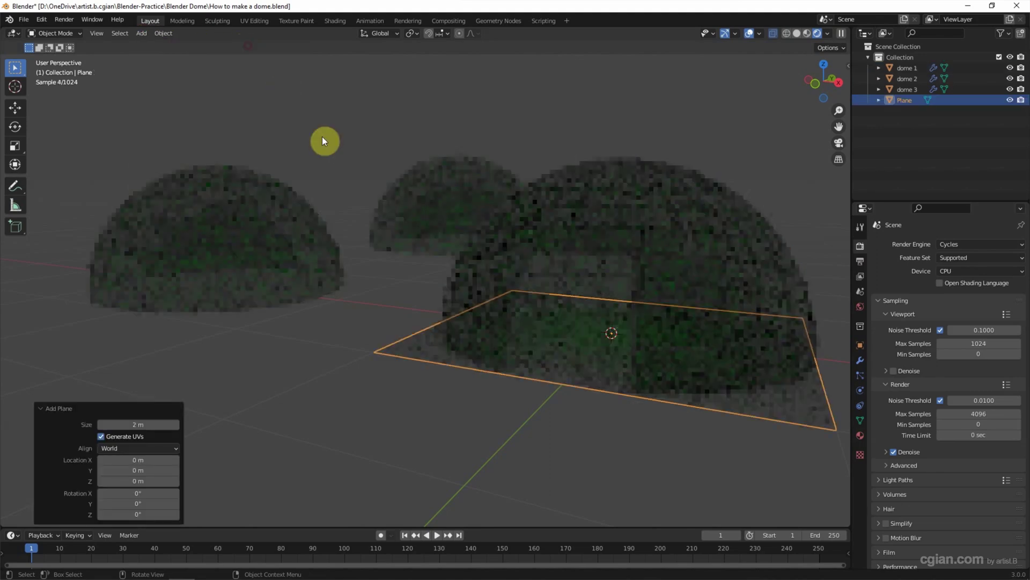
key("s")
left_click(146, 396)
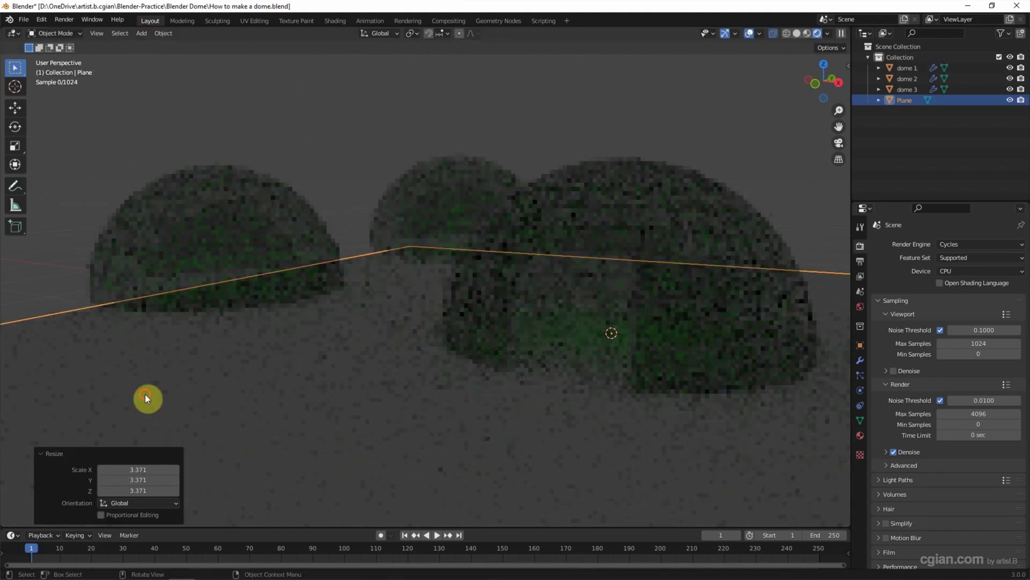
key("s")
left_click(248, 381)
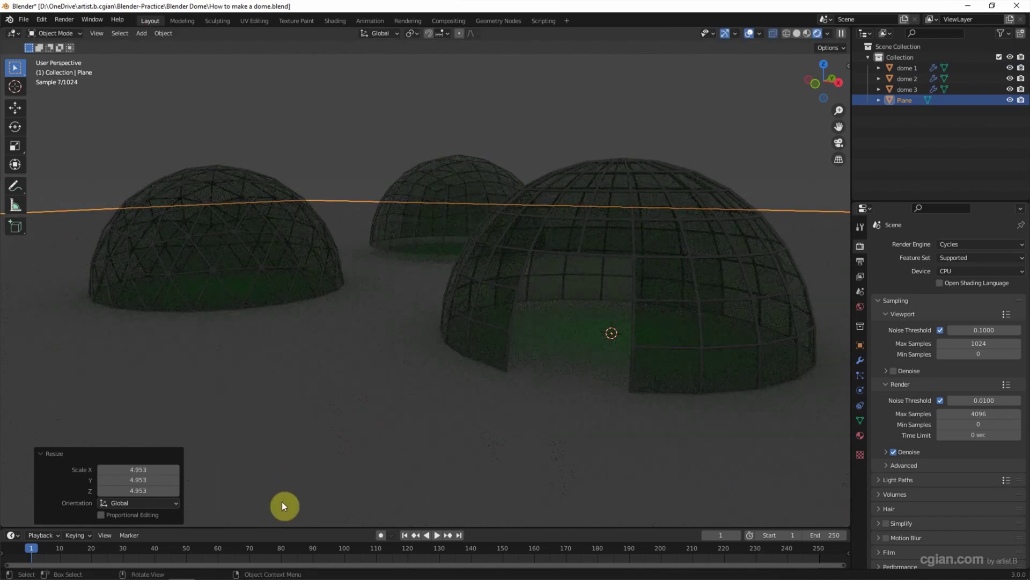
left_click_drag(284, 526, 305, 378)
Turn the lower timeline area into a Shader Editor showing the World's nodes
left_click(13, 386)
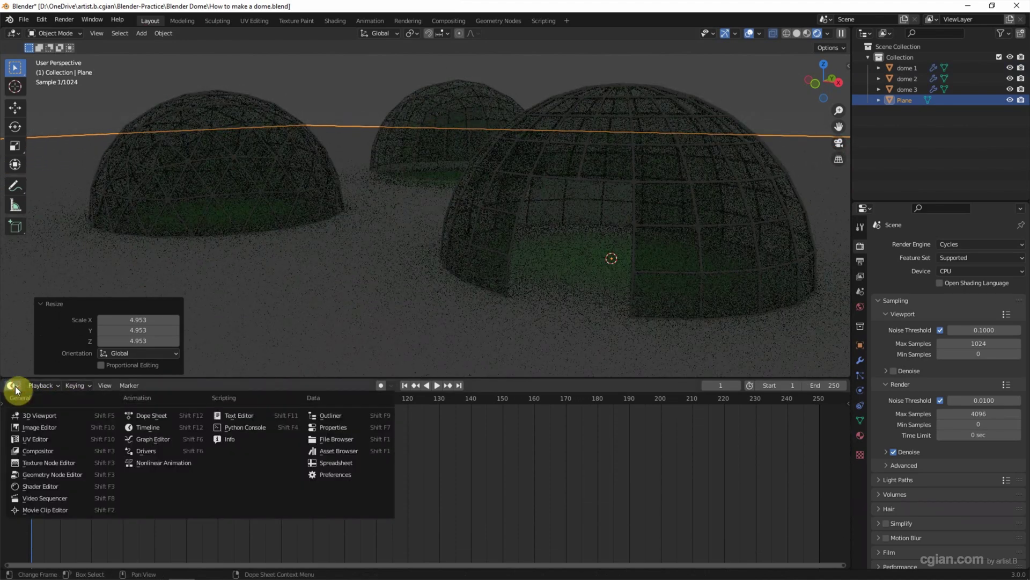
left_click(36, 485)
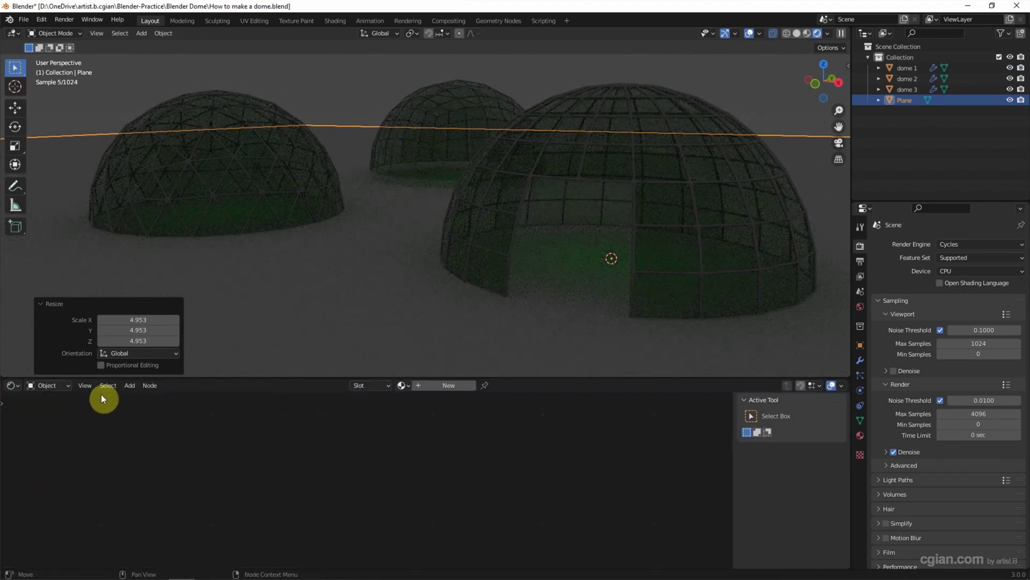
left_click(54, 385)
left_click(60, 409)
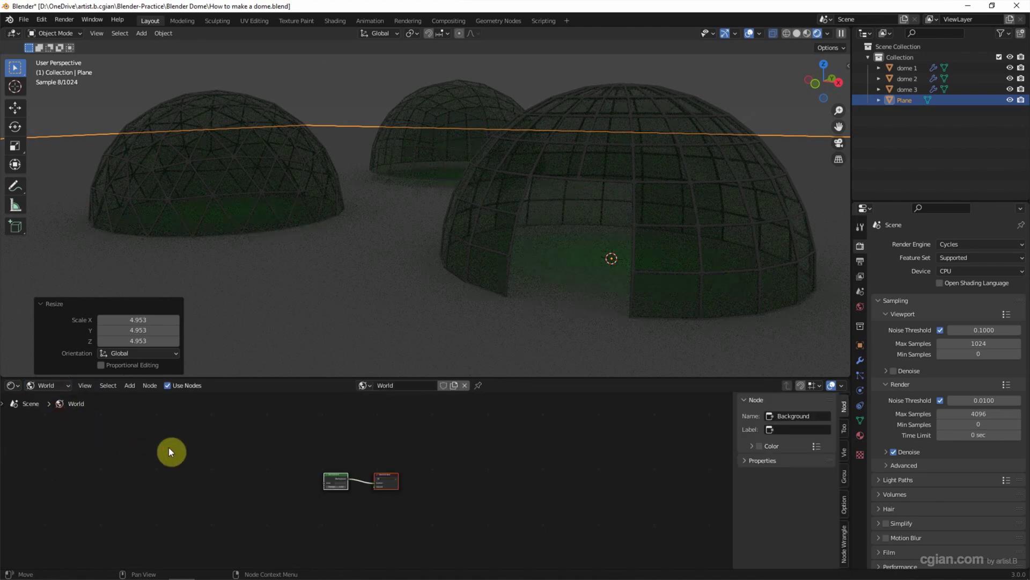
scroll(173, 461, "up", 5)
middle_click_drag(167, 474, 255, 462)
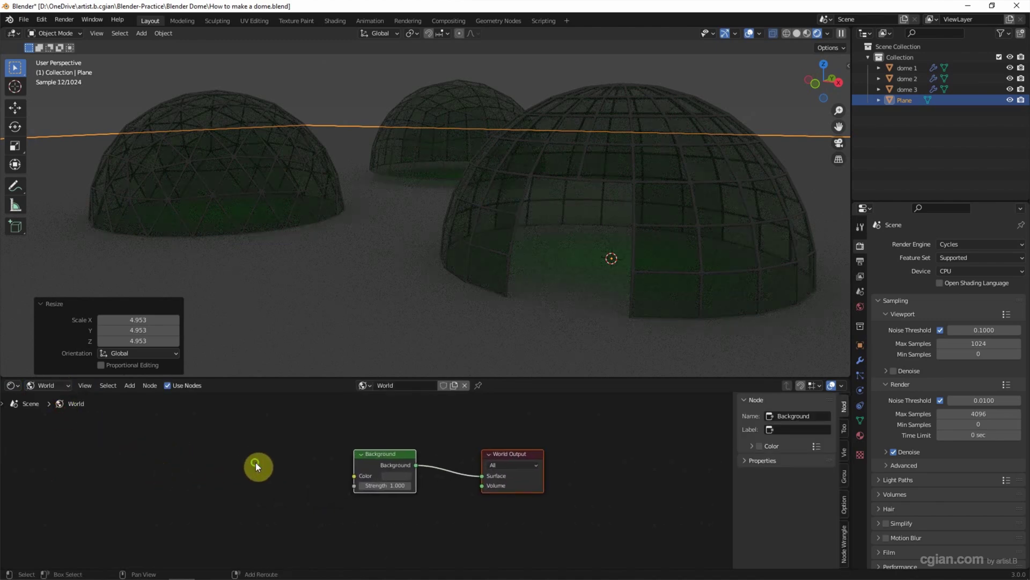
Add a Sky Texture node and connect its Color into the Background node
key("shift+a")
left_click(241, 453)
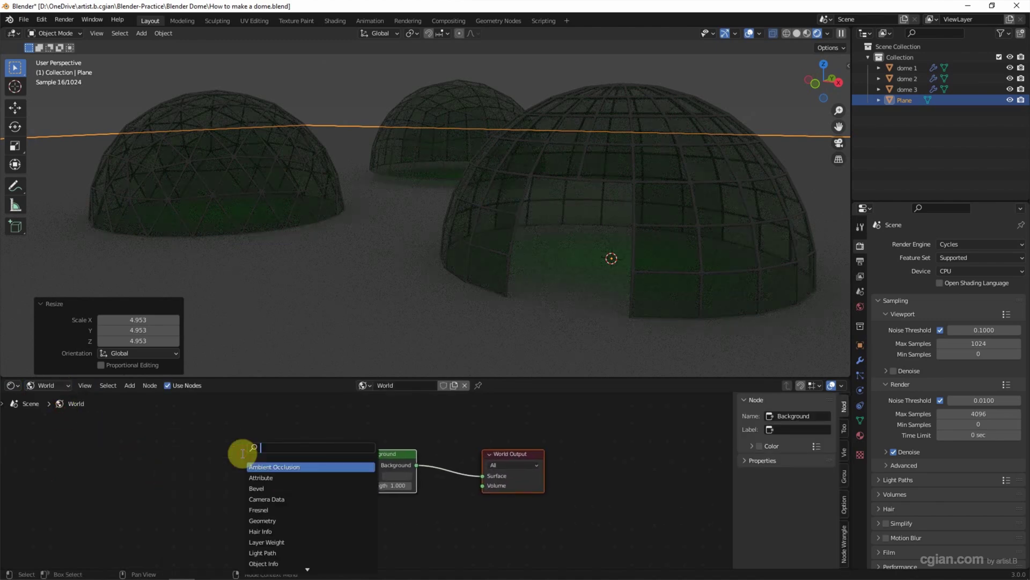
type("sky")
key("Return")
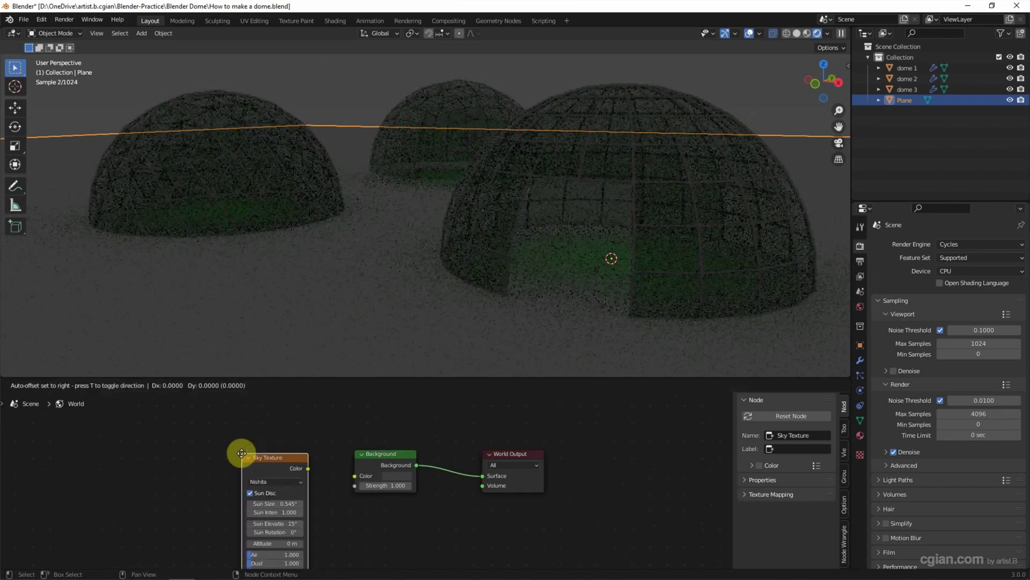
left_click(249, 425)
left_click_drag(316, 439, 356, 475)
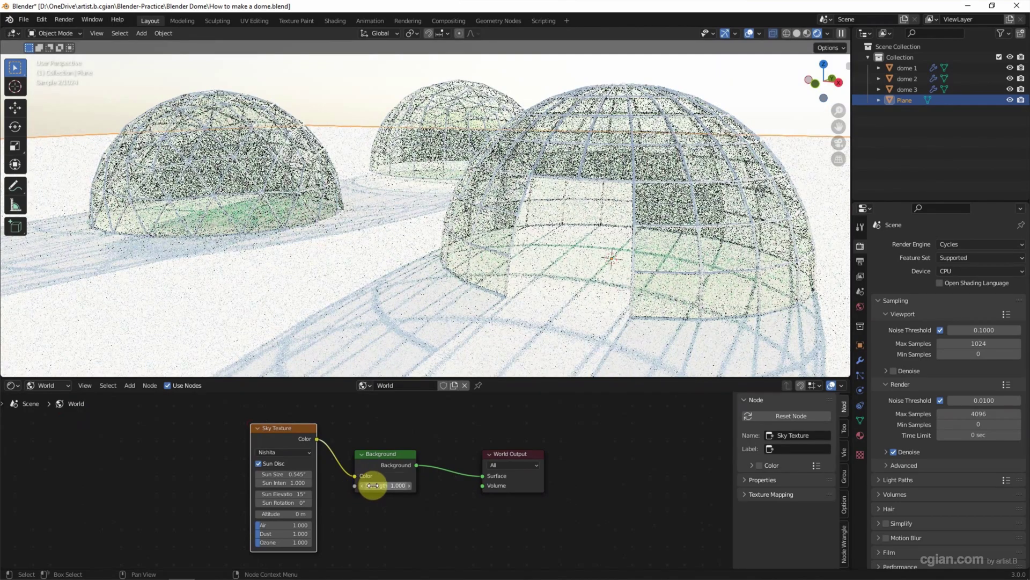
Set Background Strength to 0.1, Sun Elevation to 6° and Sun Rotation to 140°
left_click(380, 485)
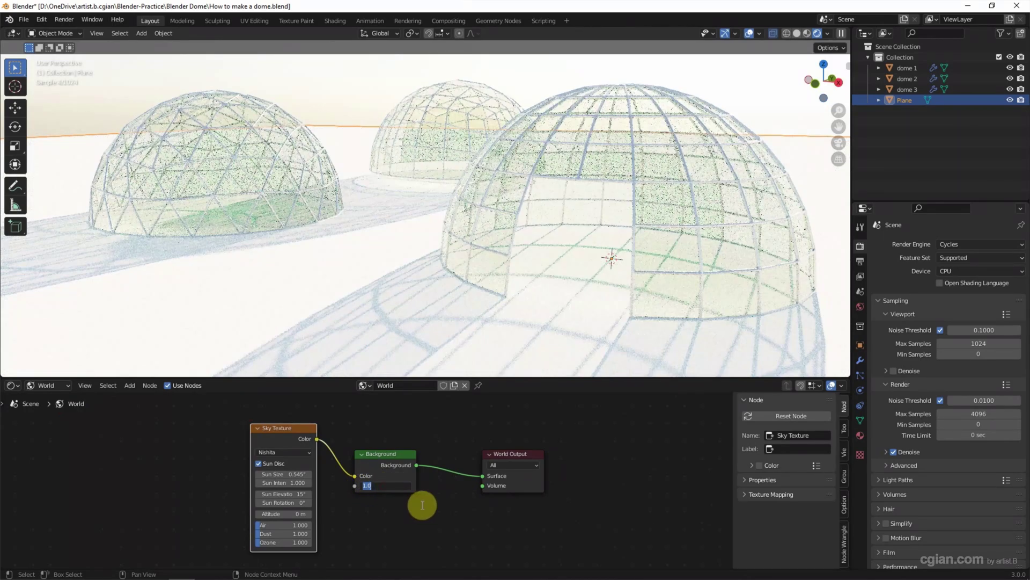
type("0.1")
key("Return")
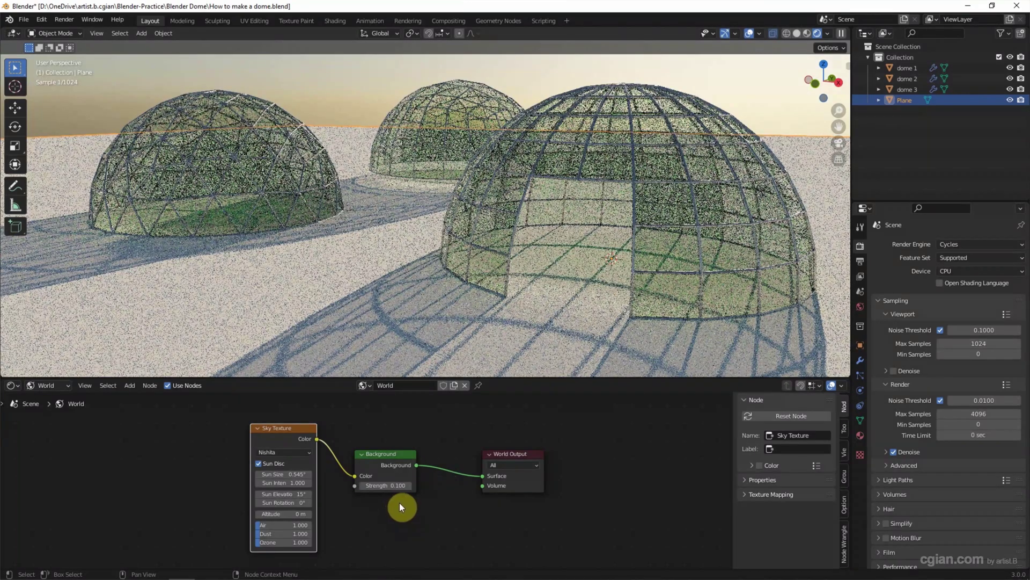
left_click(285, 494)
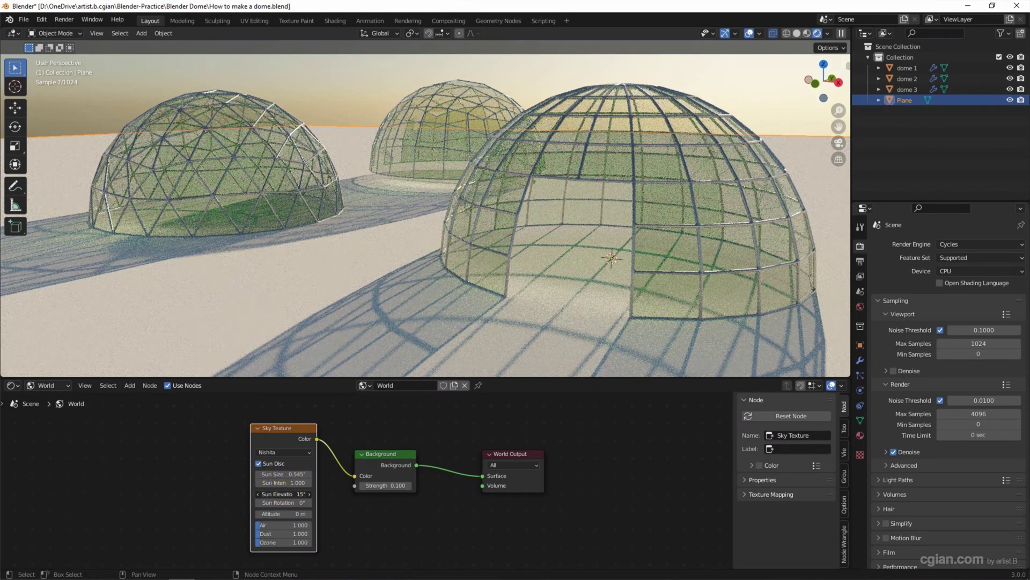
type("6")
key("Return")
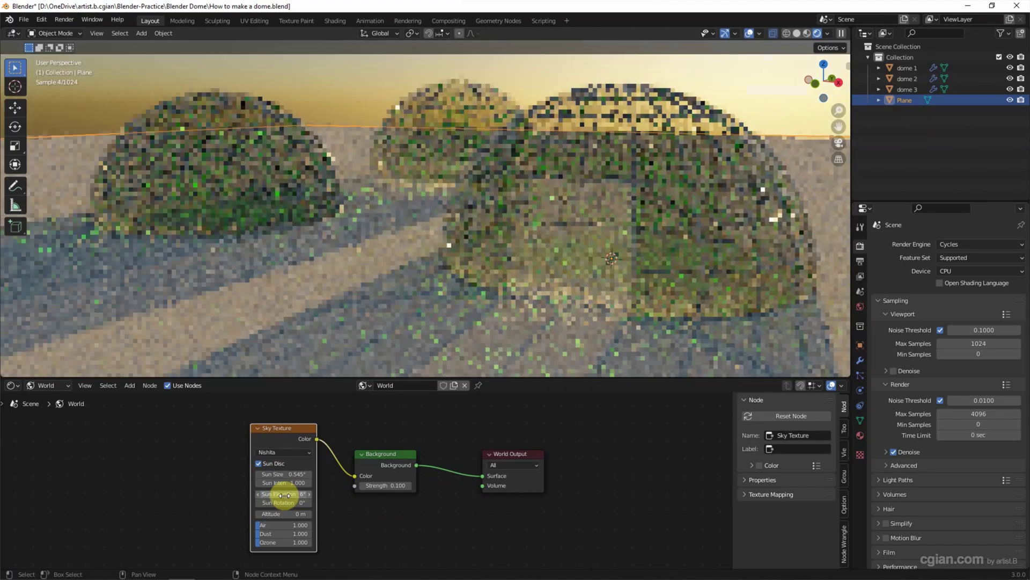
left_click(288, 503)
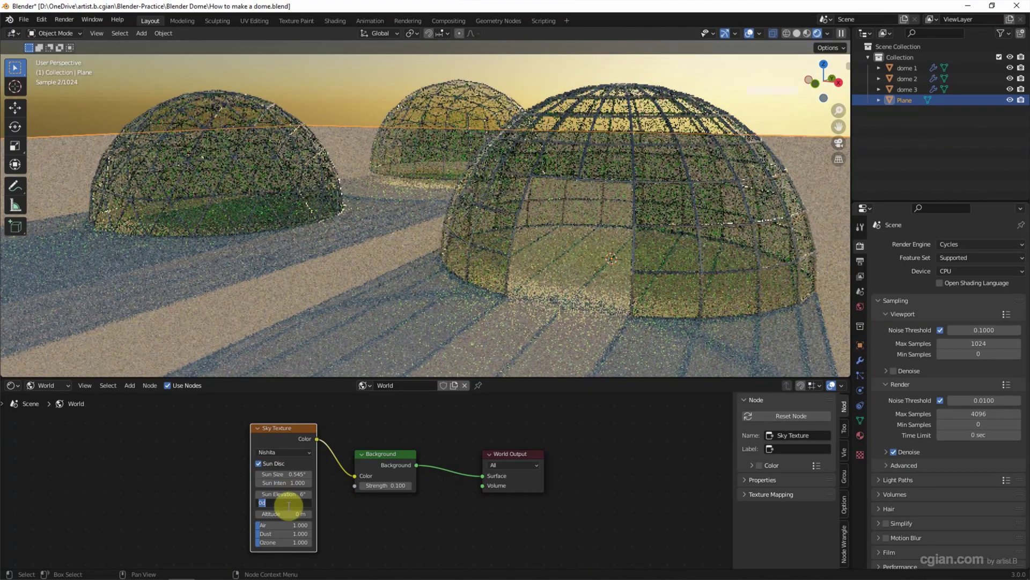
key("BackSpace")
type("140")
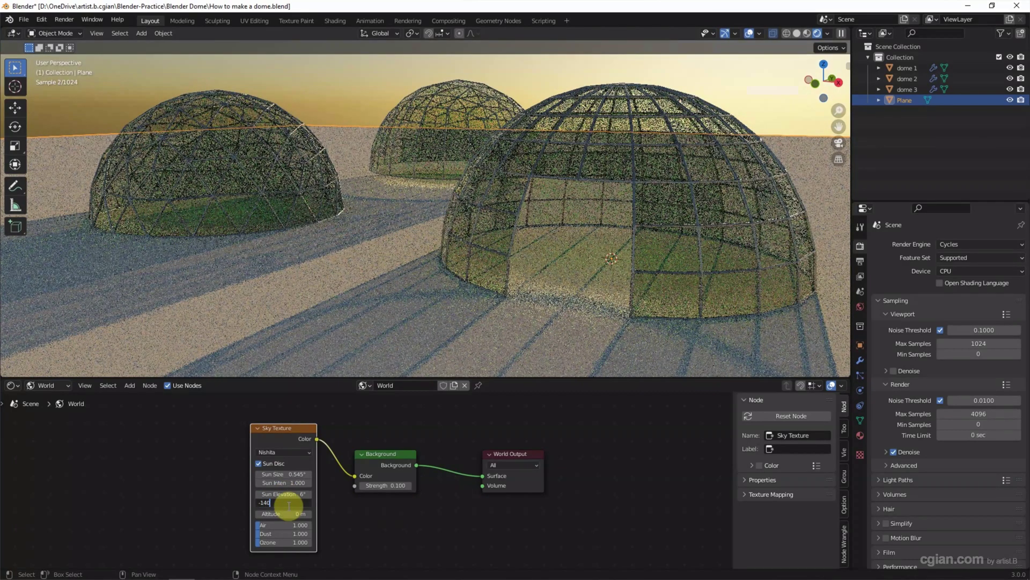
key("Return")
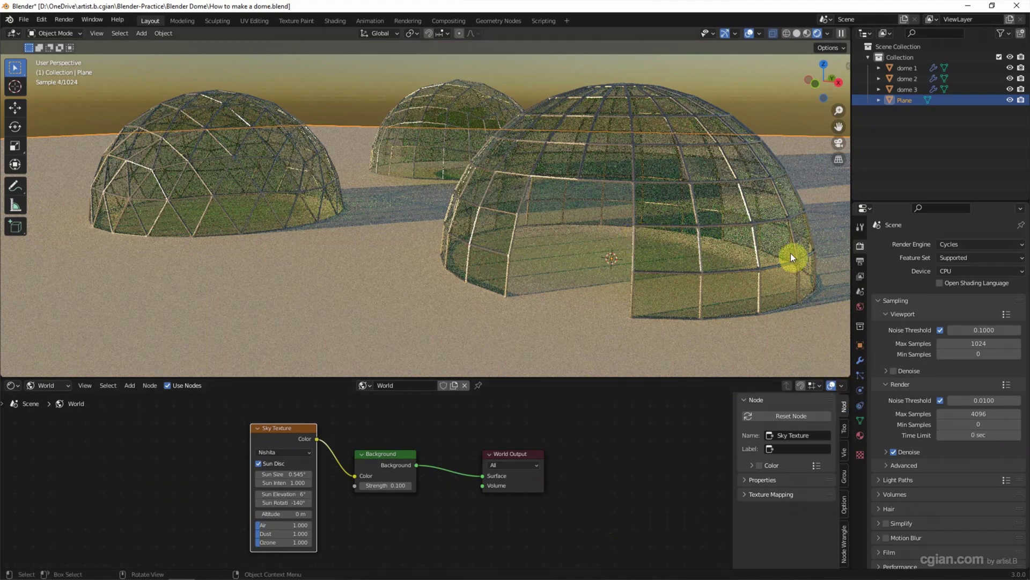
On the door dome, raise the Metal Frame base colour's value from 0.439 to 0.638
left_click(858, 429)
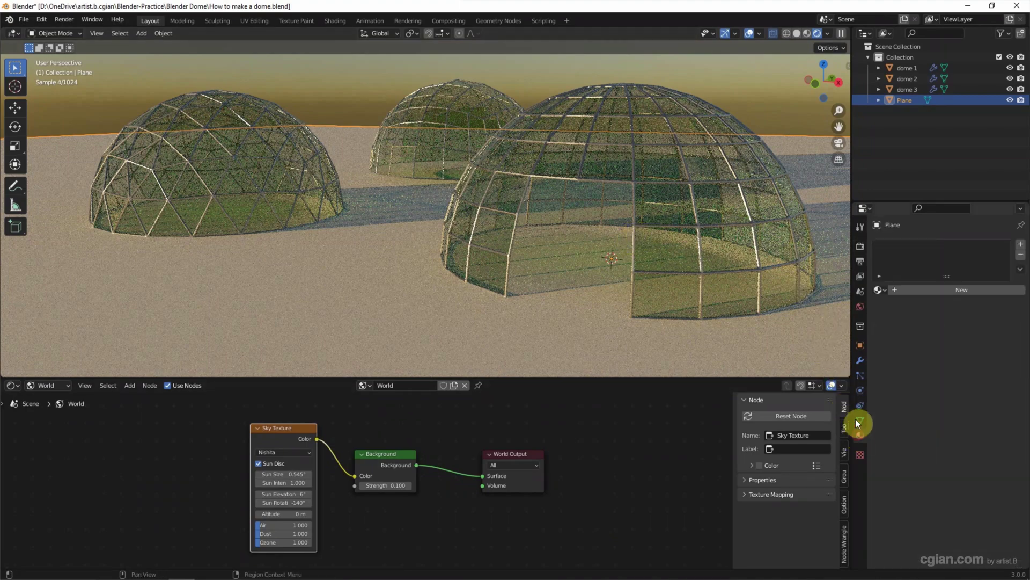
left_click(793, 253)
left_click(903, 258)
left_click(970, 401)
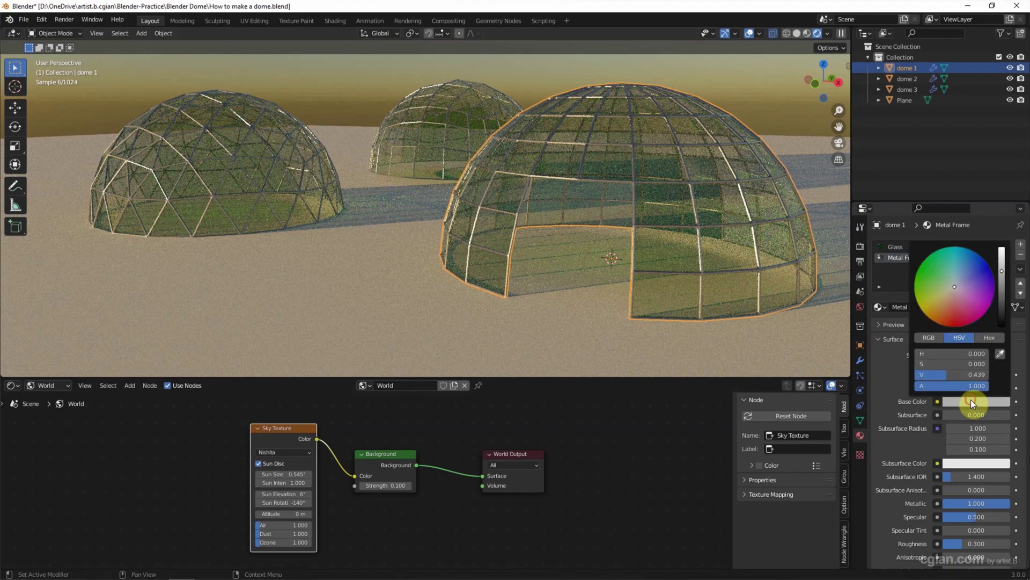
left_click_drag(1001, 271, 997, 263)
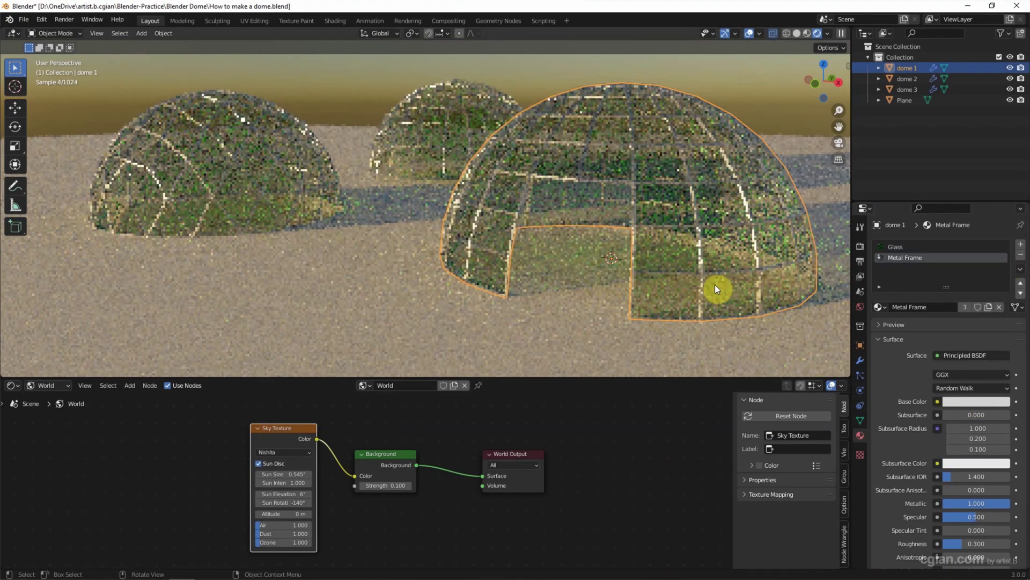